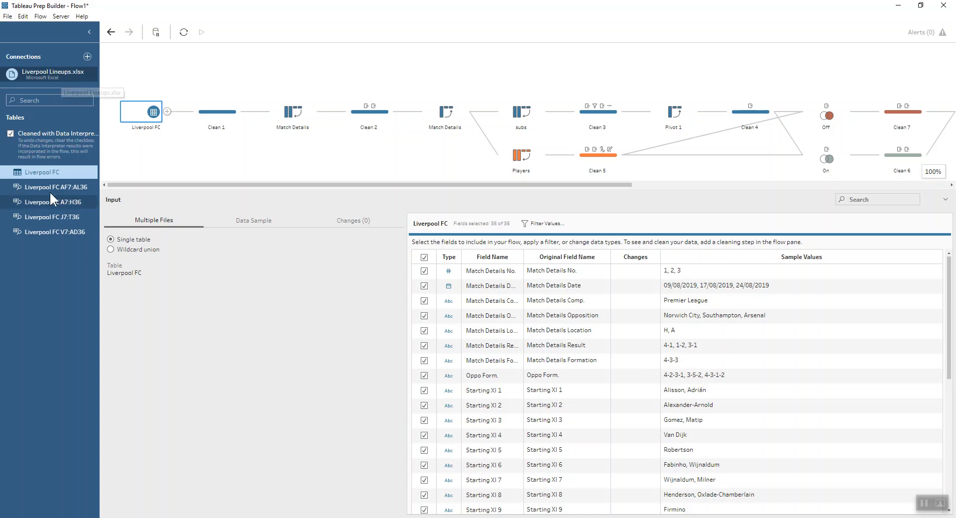
Add a second Liverpool FC input, turn off the Data Interpreter and attach a clean step to examine the raw, uninterpreted columns.
drag(49, 174, 122, 160)
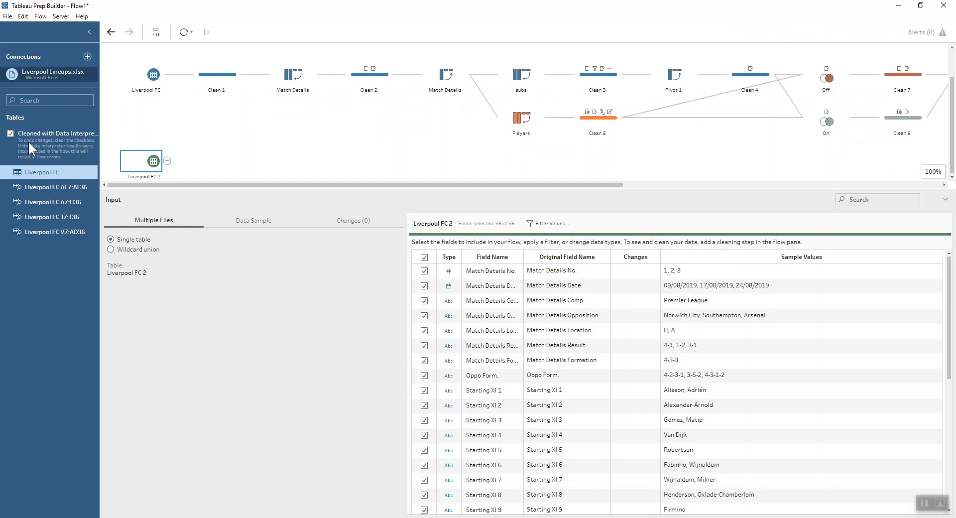
click(10, 133)
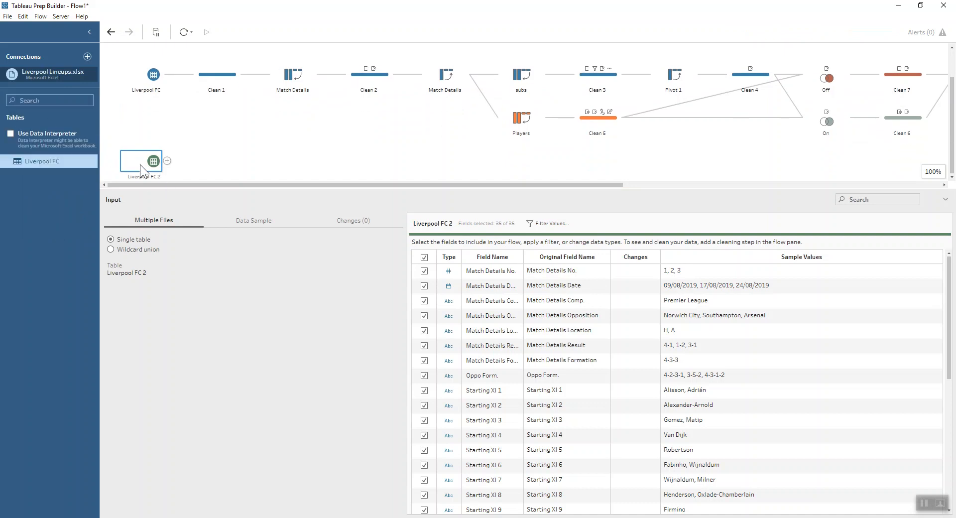
click(167, 161)
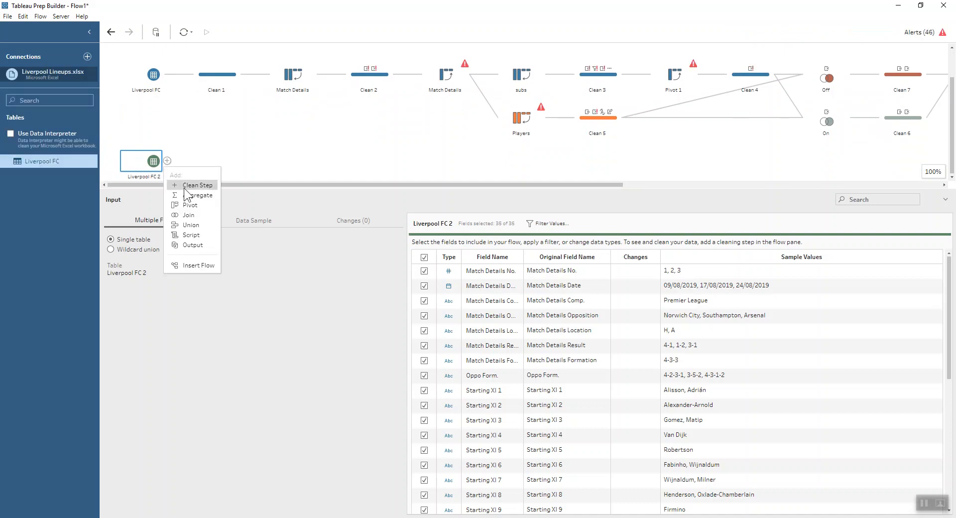
click(185, 187)
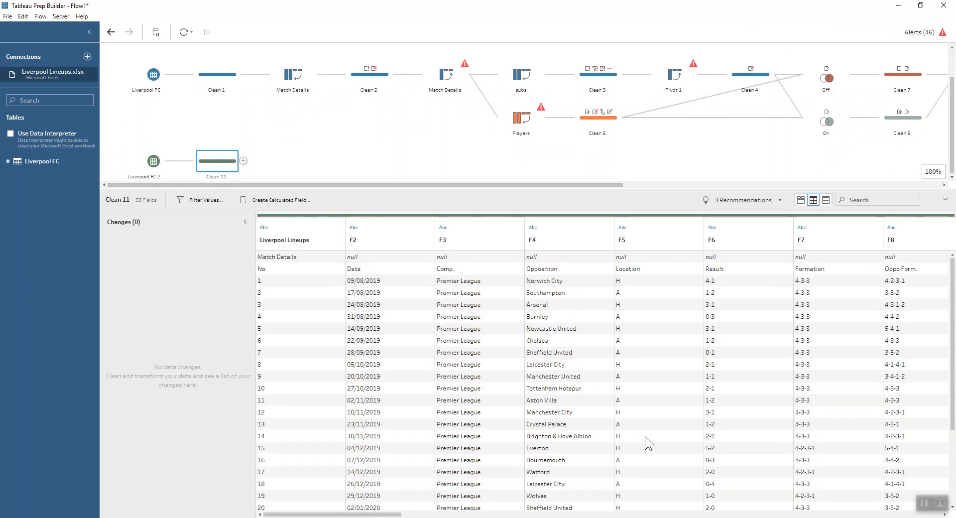
drag(332, 514, 715, 514)
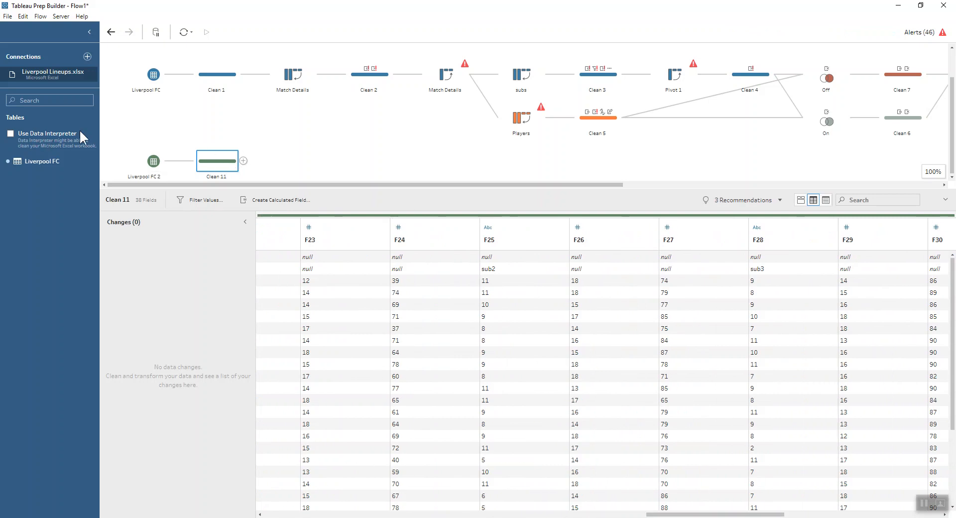
Delete the Liverpool FC 2 input together with its clean step and turn the Data Interpreter back on.
click(154, 161)
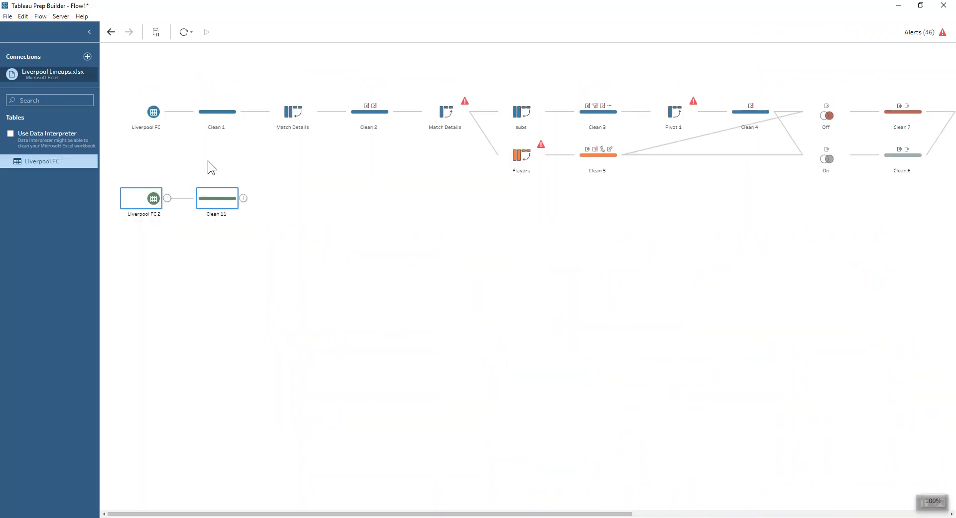
key(Delete)
click(10, 134)
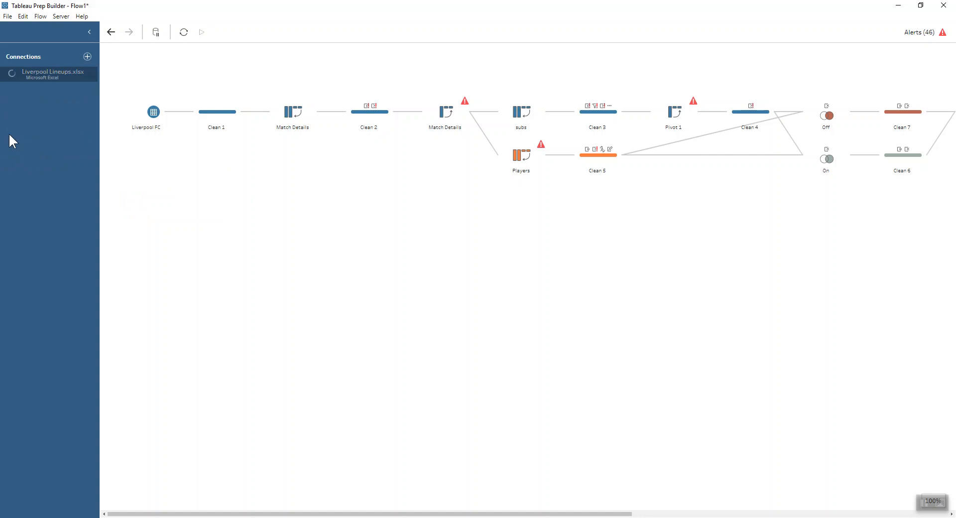
Review the field list of the Liverpool FC input and the data rows in the Clean 1 step.
click(144, 112)
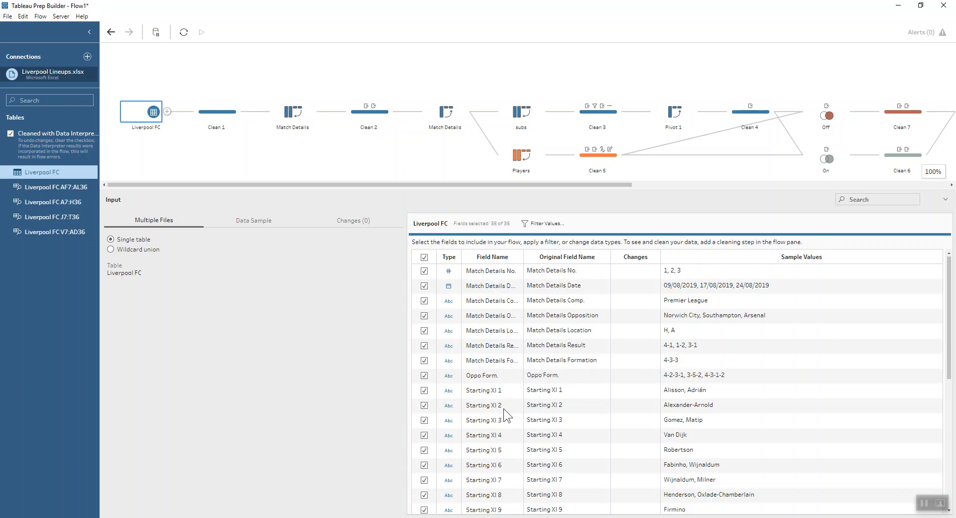
scroll(504, 408, down, 2)
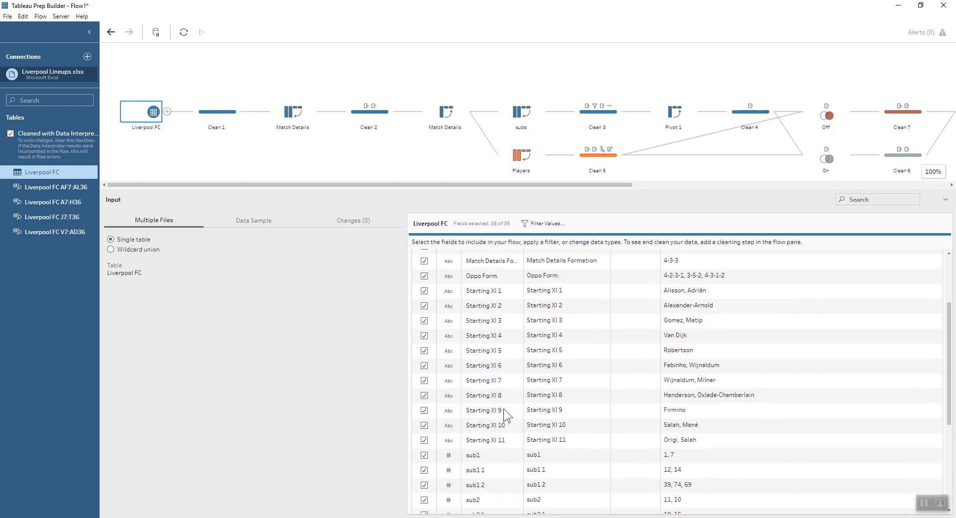
scroll(504, 408, down, 2)
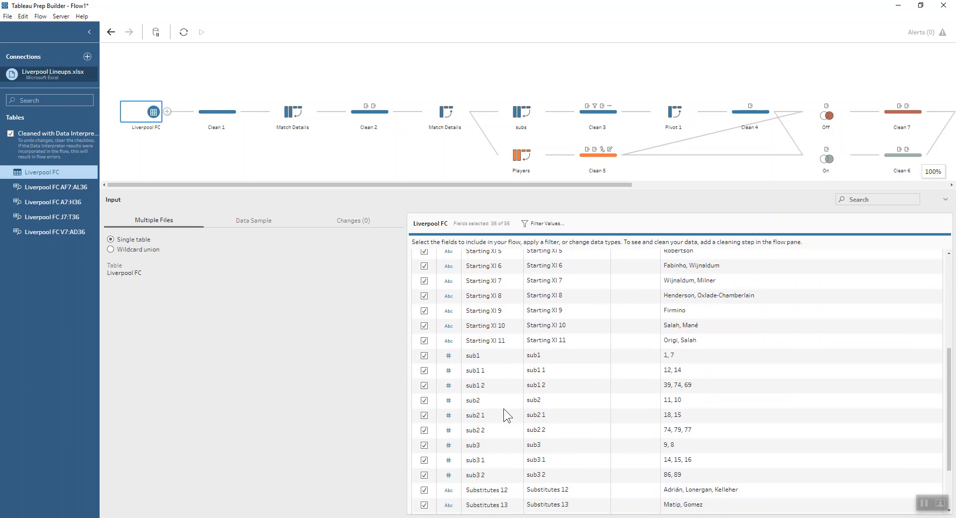
click(223, 109)
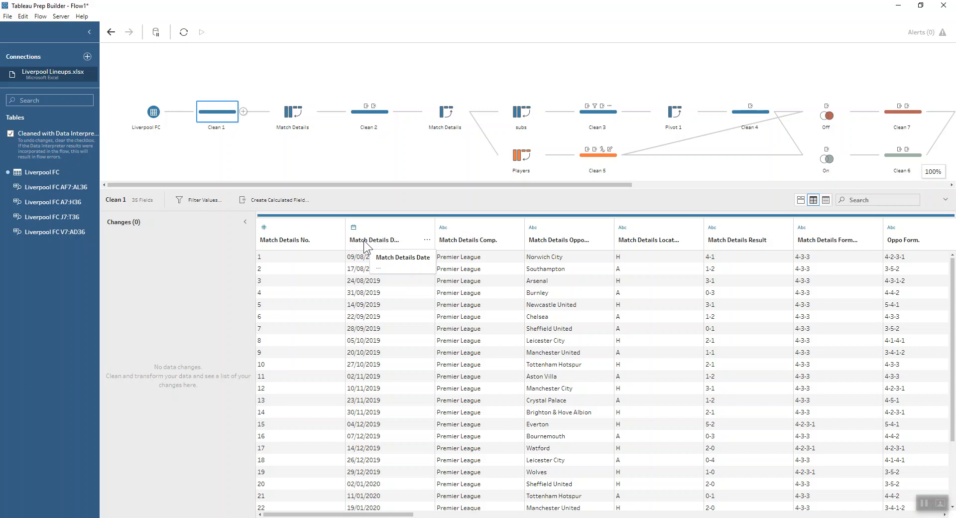
Examine the first Match Details pivot, then Clean 2's calculated field in profile view and the split options for Pivot1 Names.
click(280, 116)
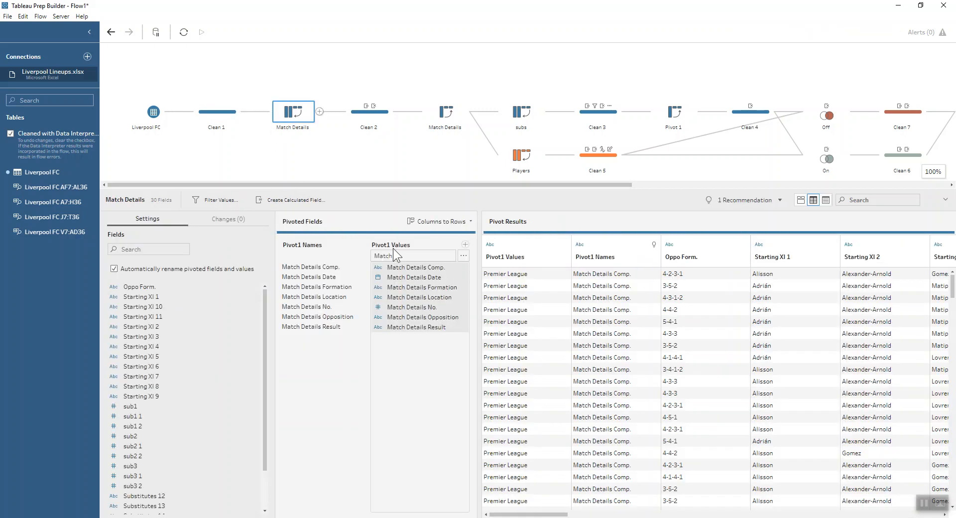
click(371, 120)
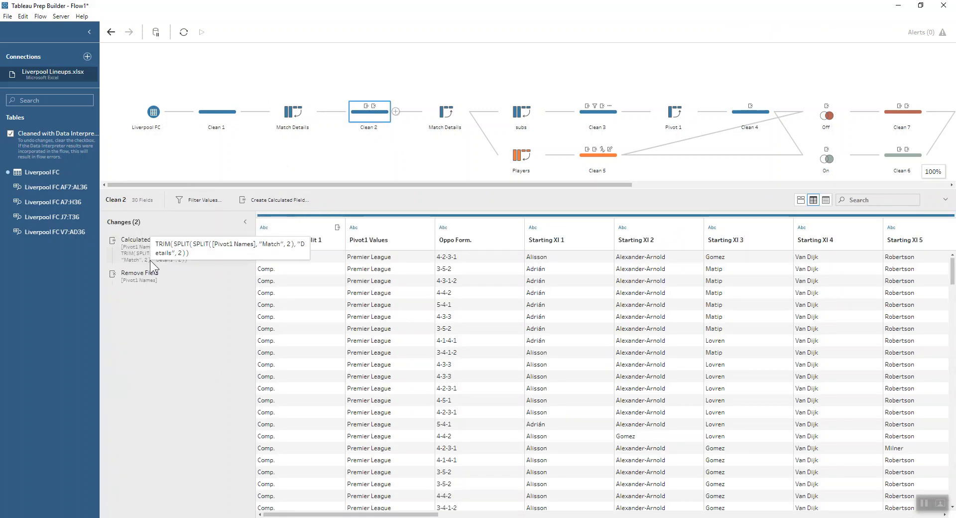
click(799, 200)
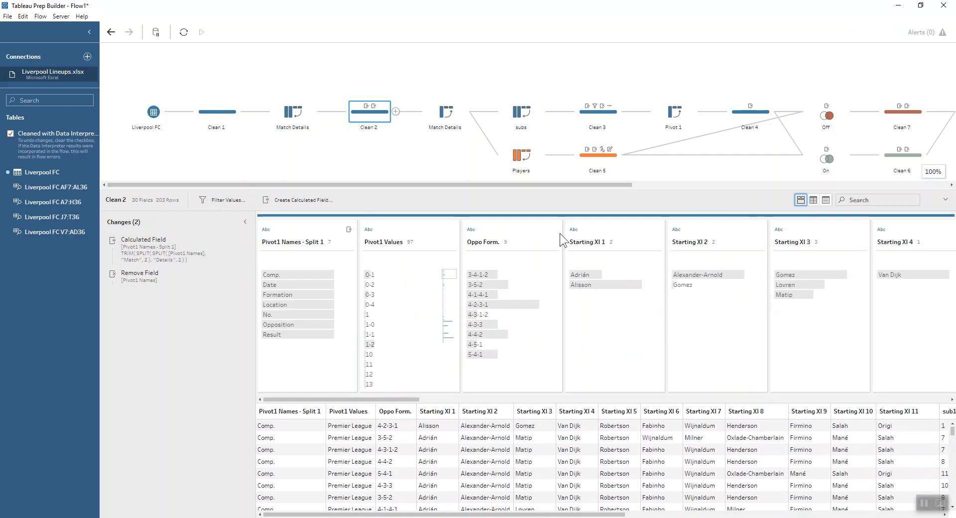
click(177, 240)
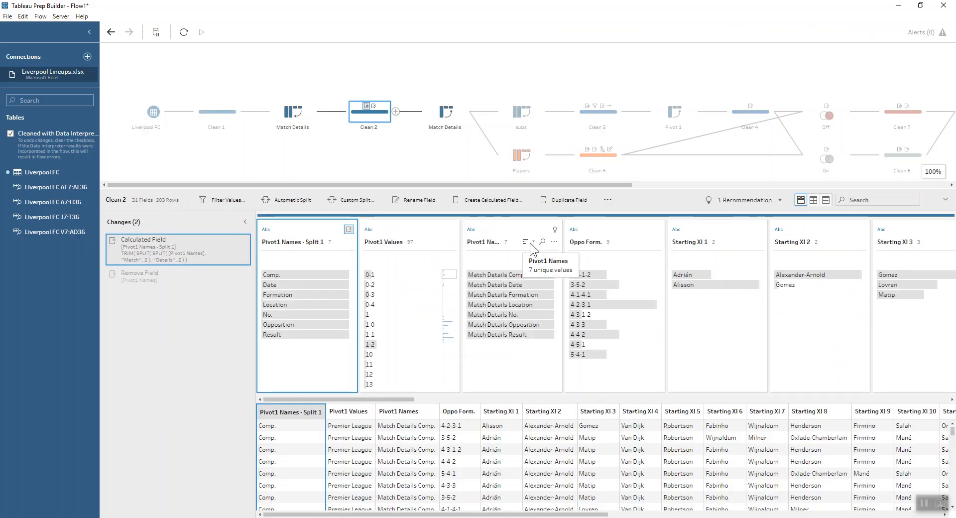
click(554, 242)
mouse_move(585, 287)
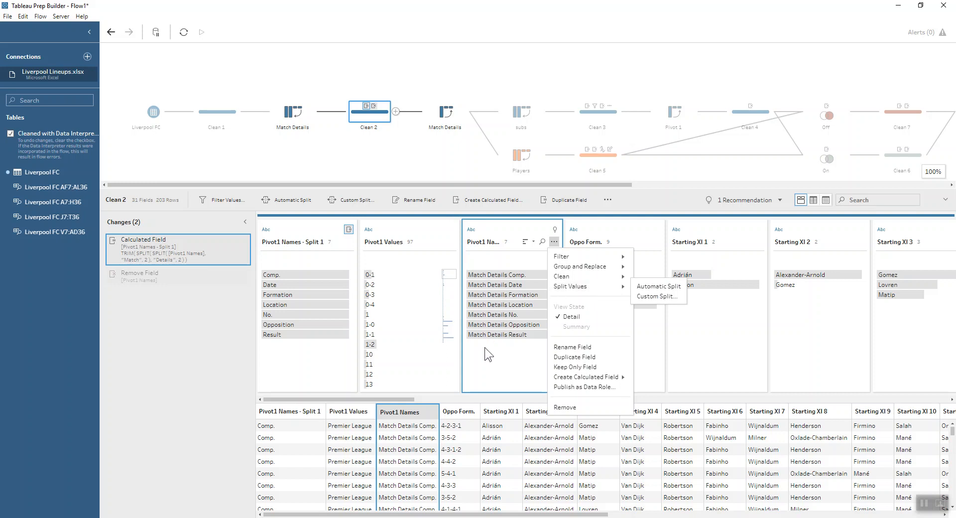
click(298, 348)
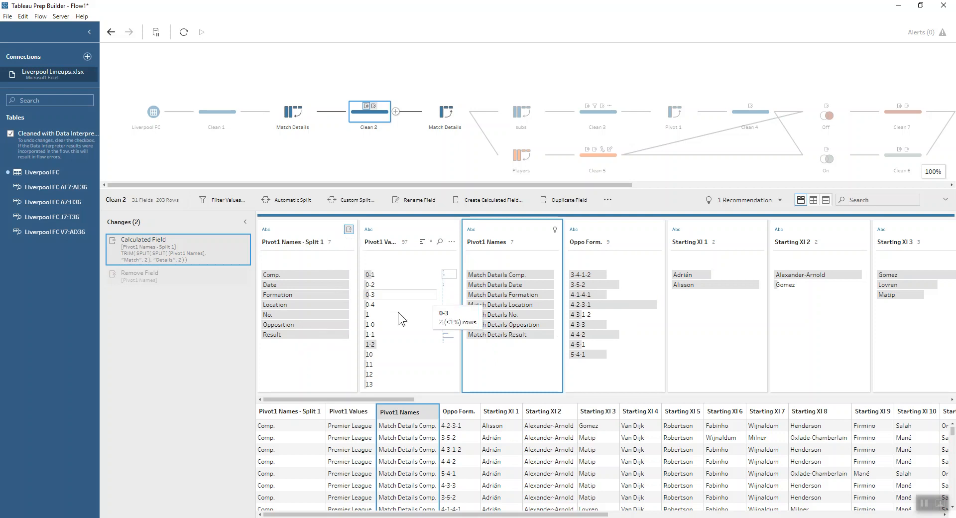
Examine the settings of the second Match Details pivot, which turns rows into columns, and its list of remaining fields.
click(442, 119)
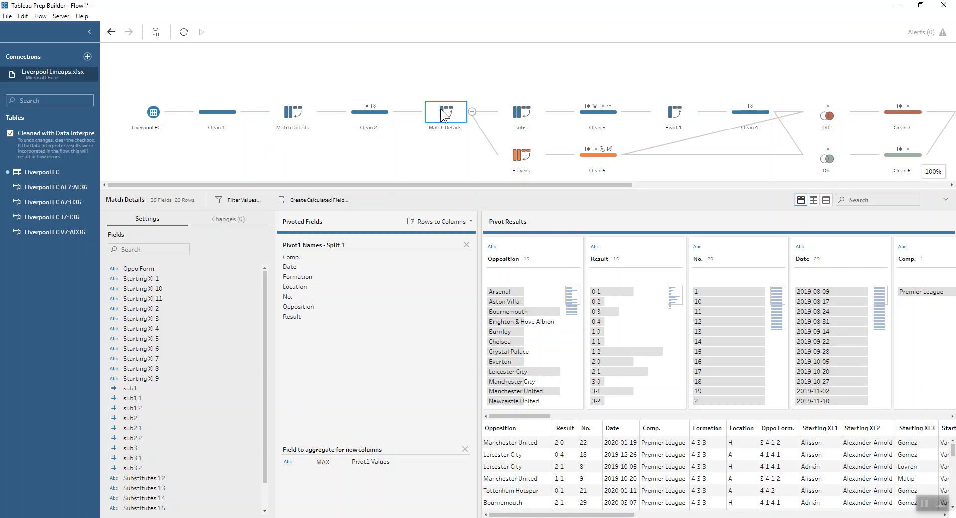
drag(446, 185, 507, 190)
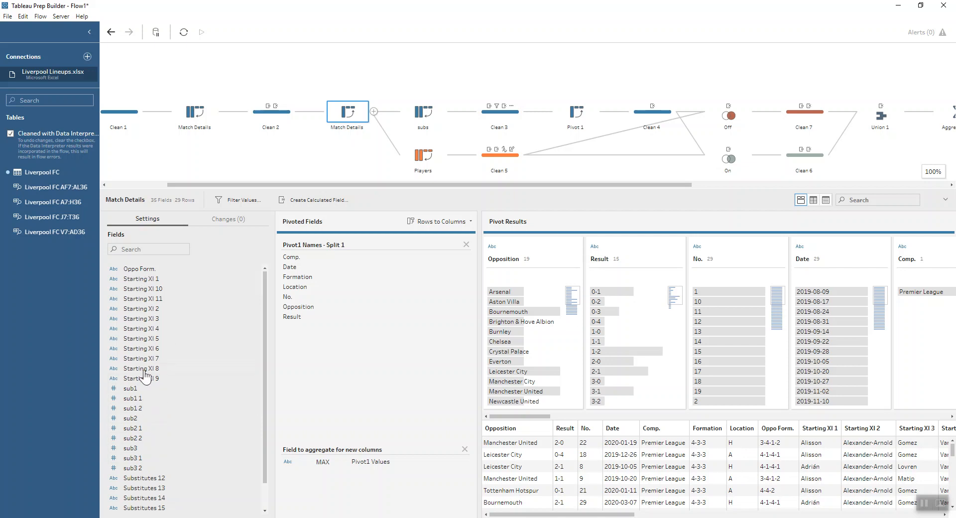
scroll(155, 492, down, 1)
Inspect the Players pivot and review Clean 5's changes, including both calculated fields that split Pivot1 Names.
click(422, 157)
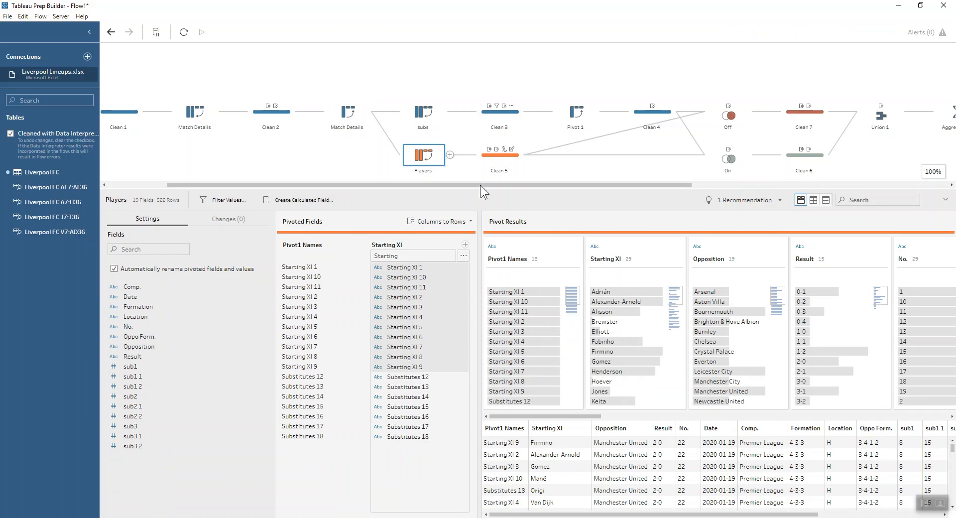
click(496, 161)
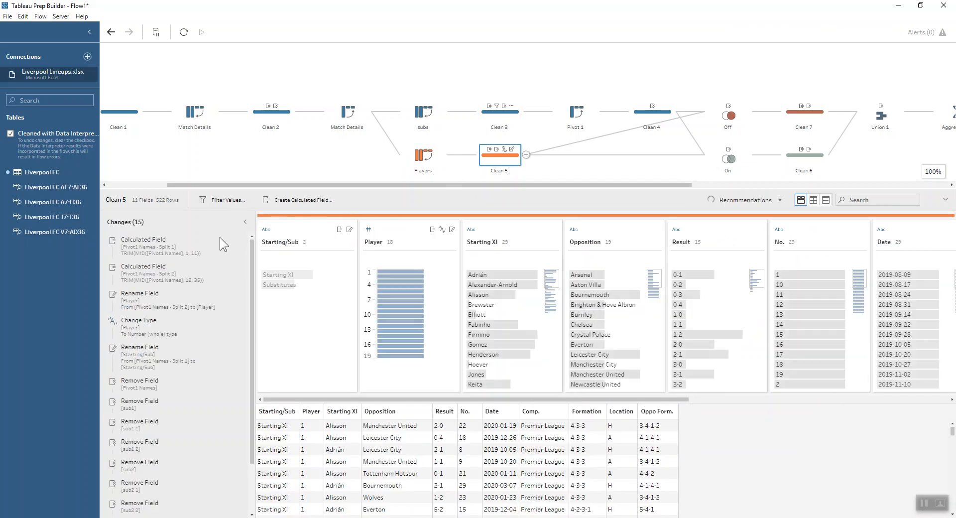
click(193, 237)
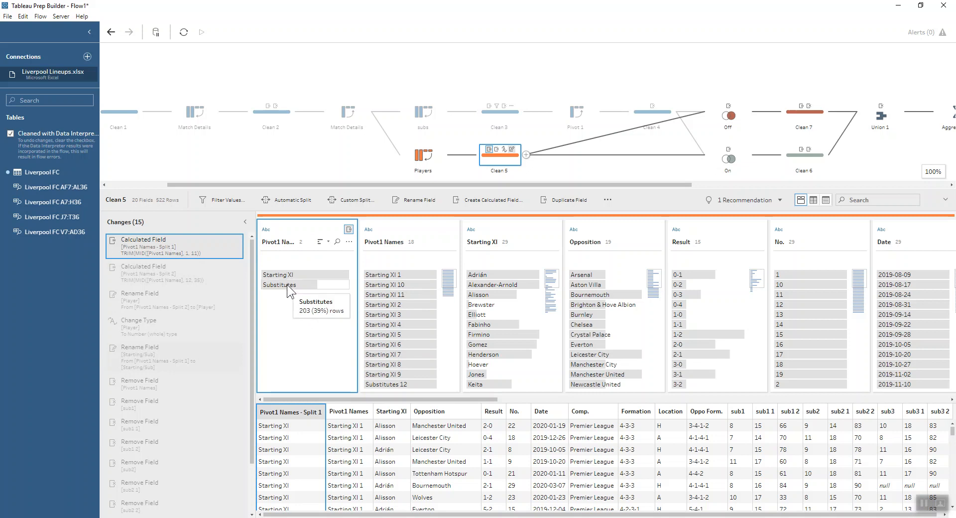
click(171, 273)
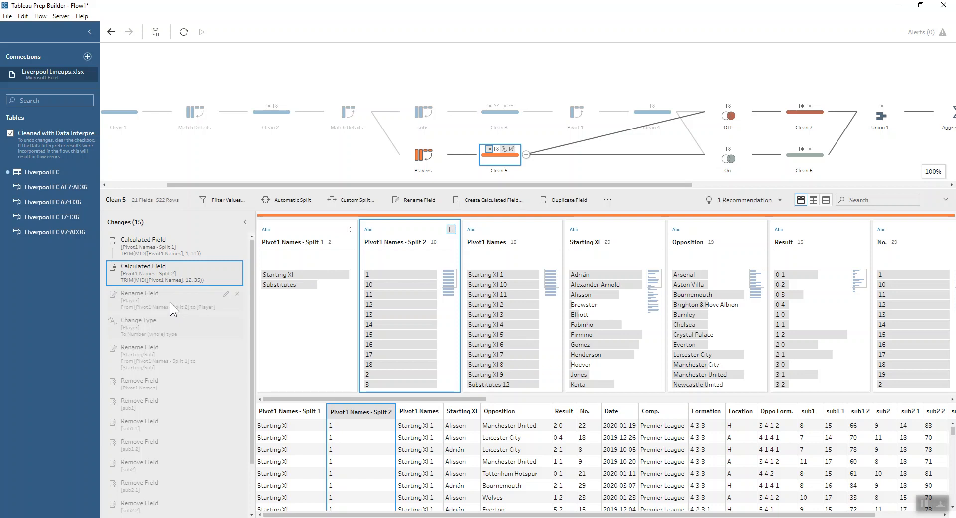
scroll(169, 305, down, 1)
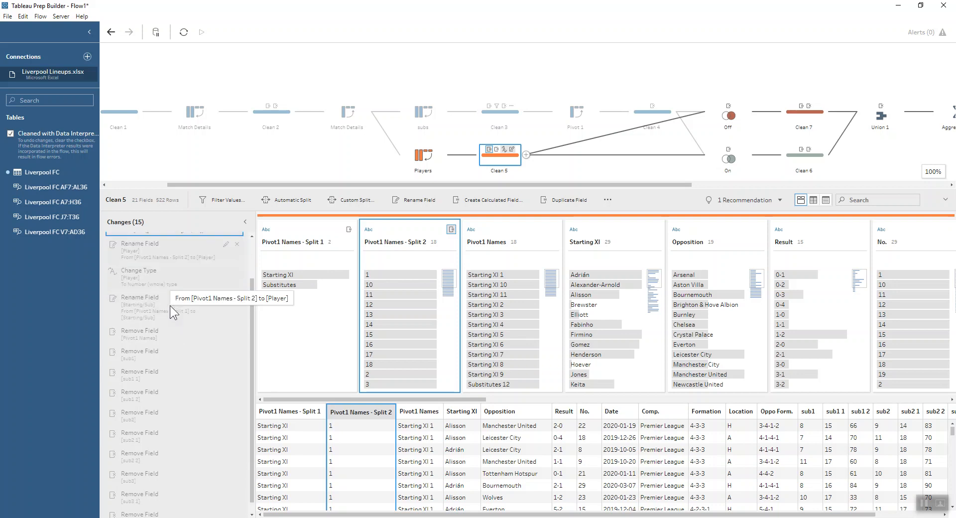
scroll(171, 298, down, 1)
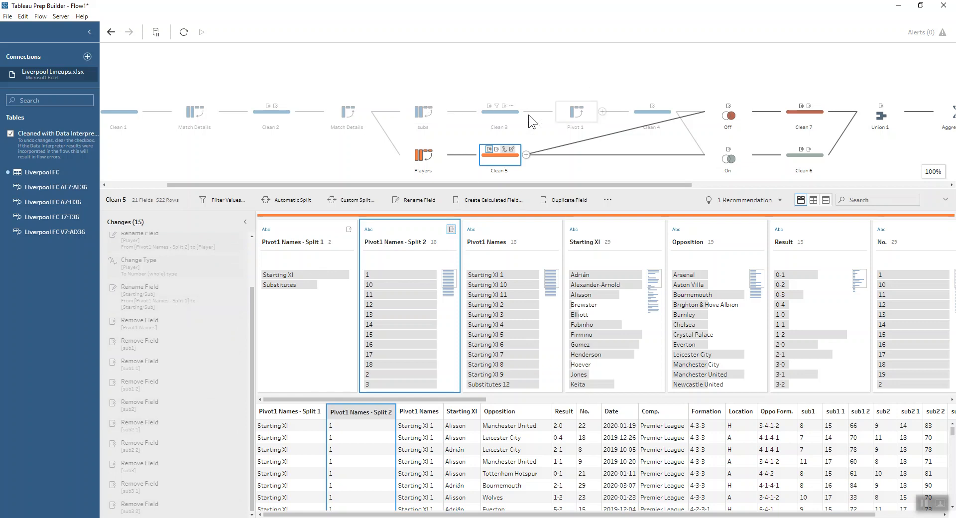
Examine the subs pivot's remaining fields and its wildcard search on "sub" for the pivoted values.
click(416, 113)
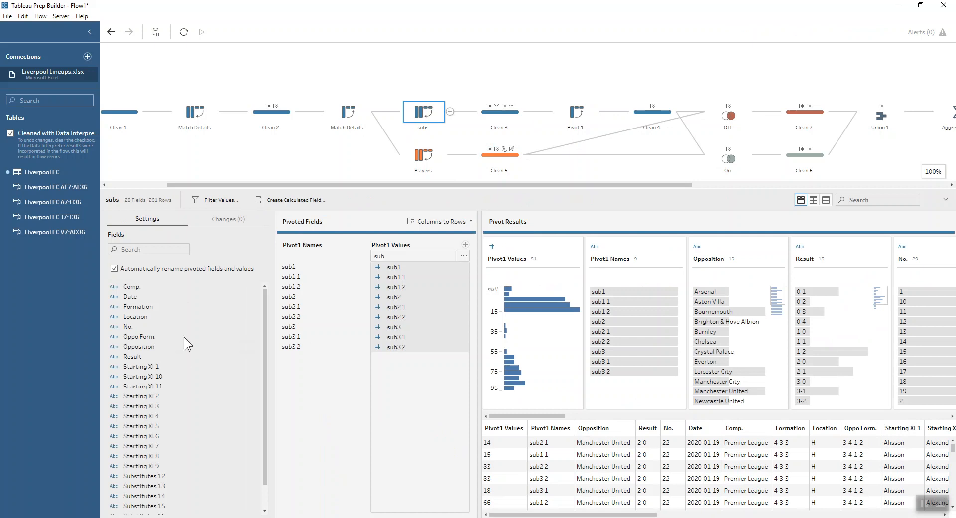
scroll(160, 426, down, 1)
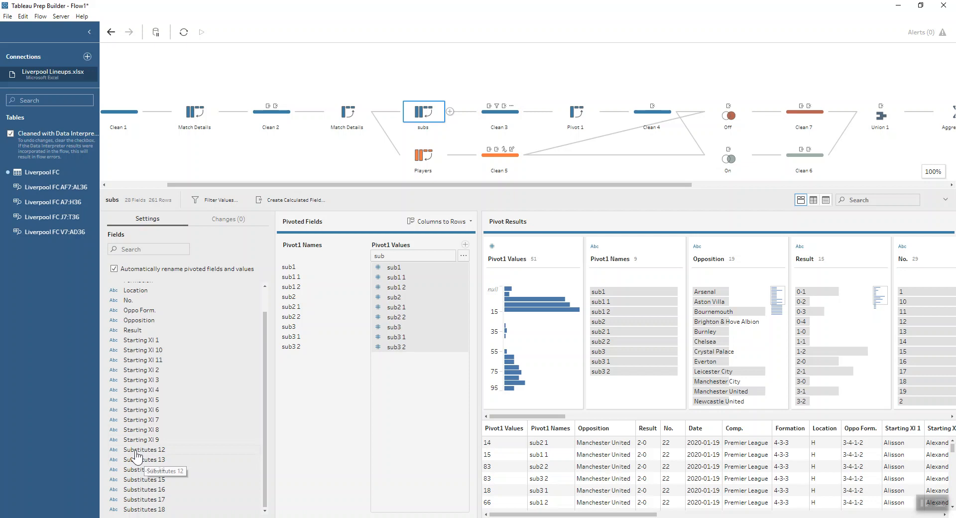
scroll(141, 416, up, 1)
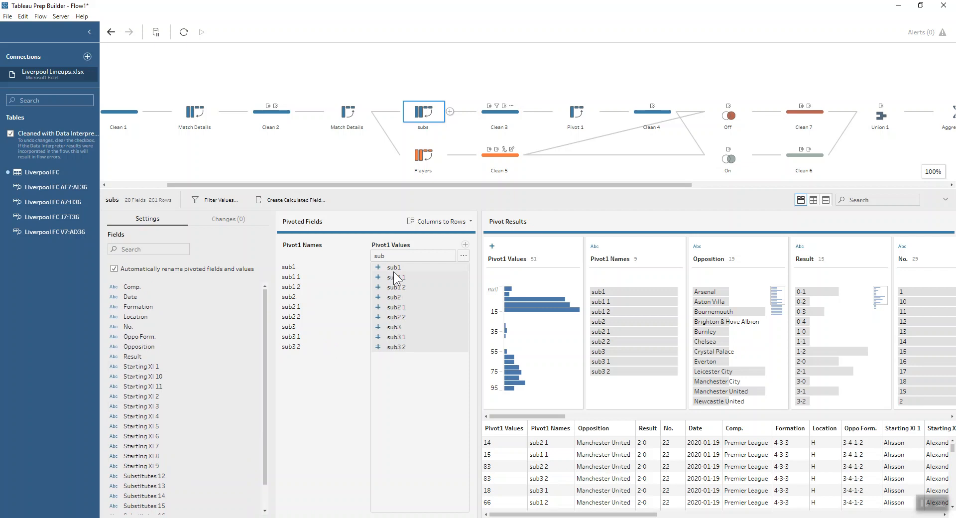
click(386, 258)
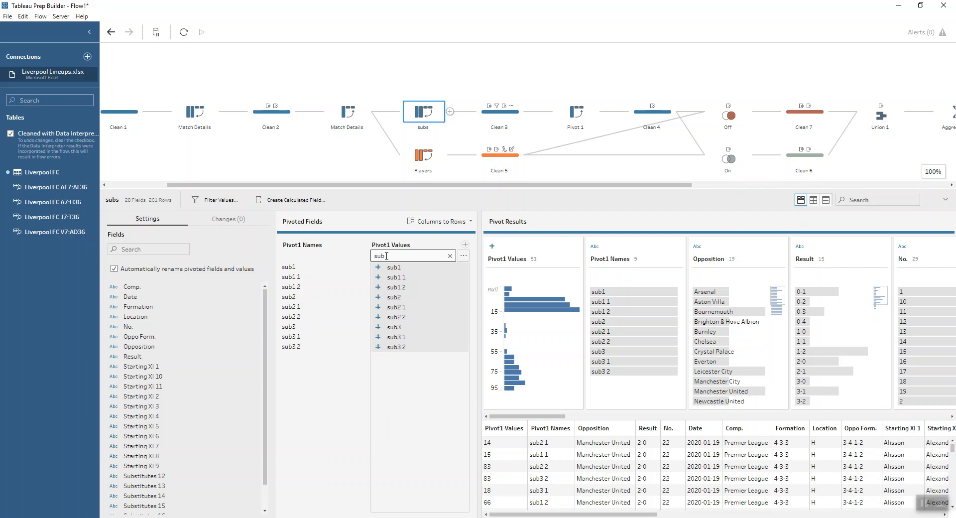
Review Clean 3's two calculated fields that split Pivot1 Names, comparing their values with the original field.
click(500, 118)
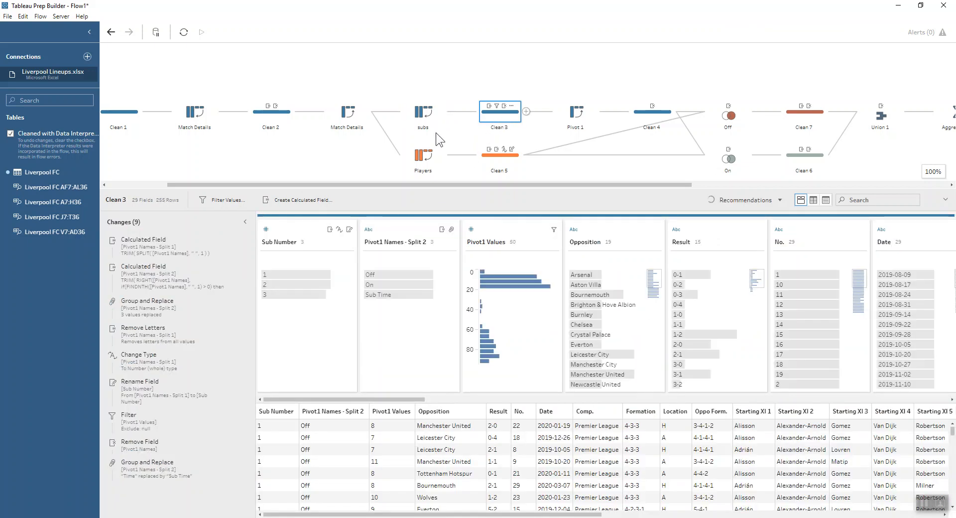
click(145, 250)
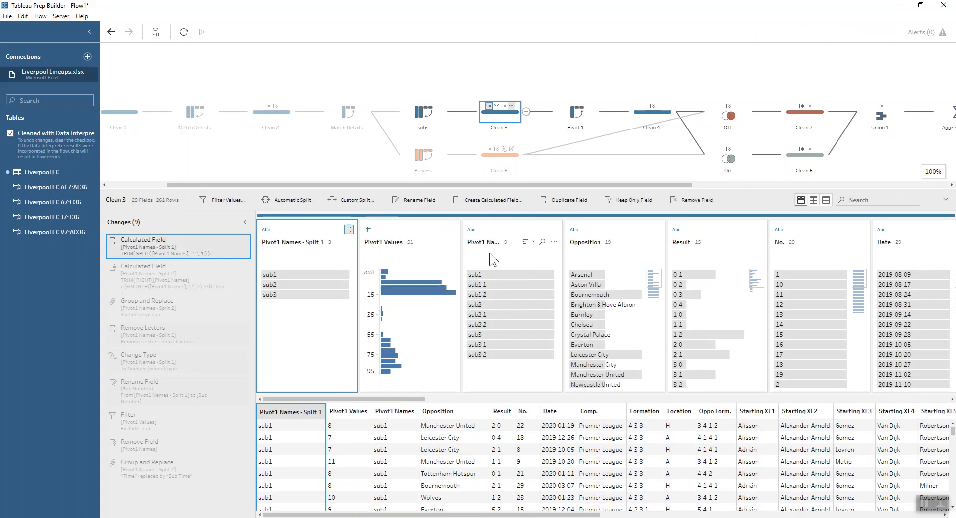
mouse_move(483, 274)
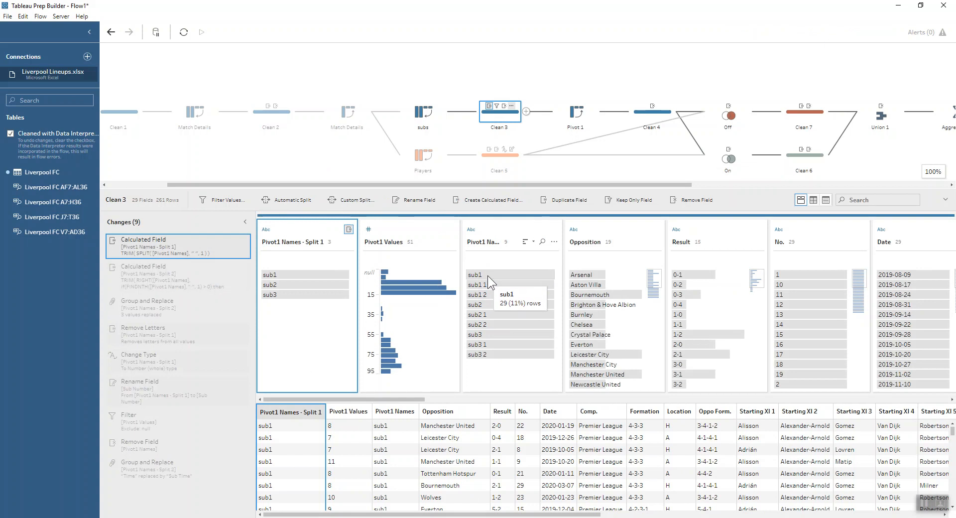
mouse_move(486, 297)
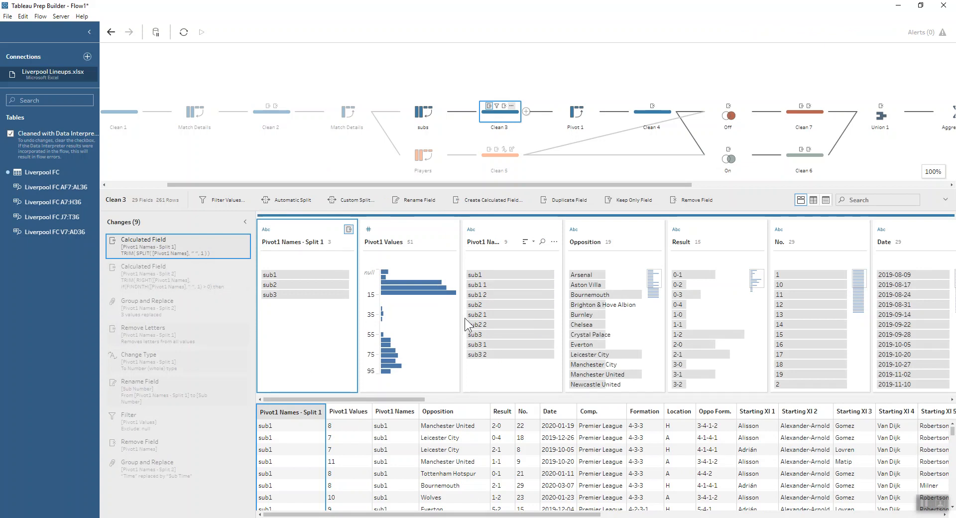
click(160, 271)
mouse_move(378, 274)
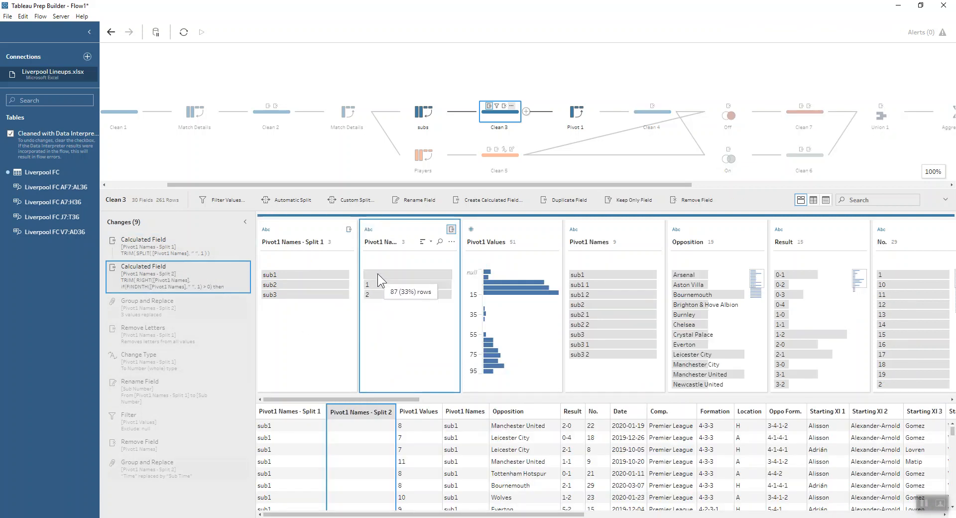
Examine the Group and Replace change on Pivot1 Names - Split 2 and highlight the rows for the value On.
click(173, 309)
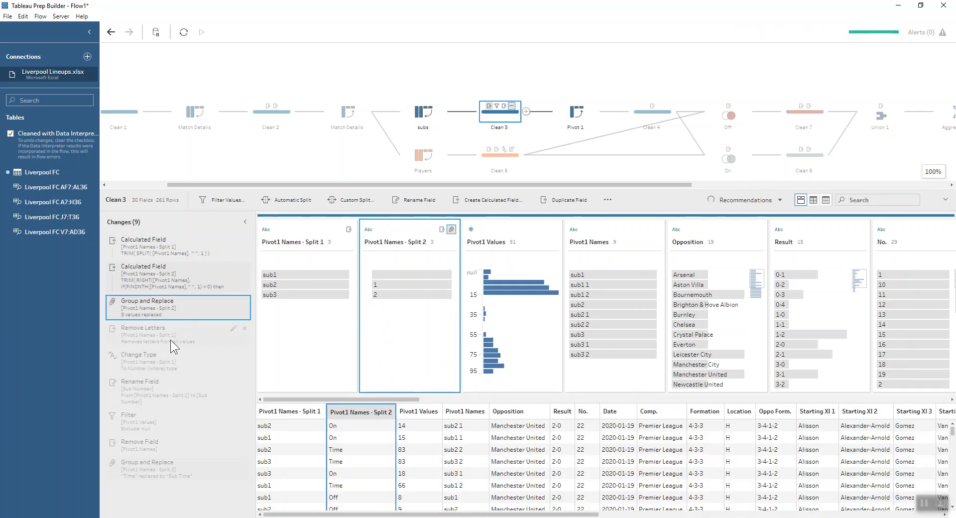
mouse_move(392, 285)
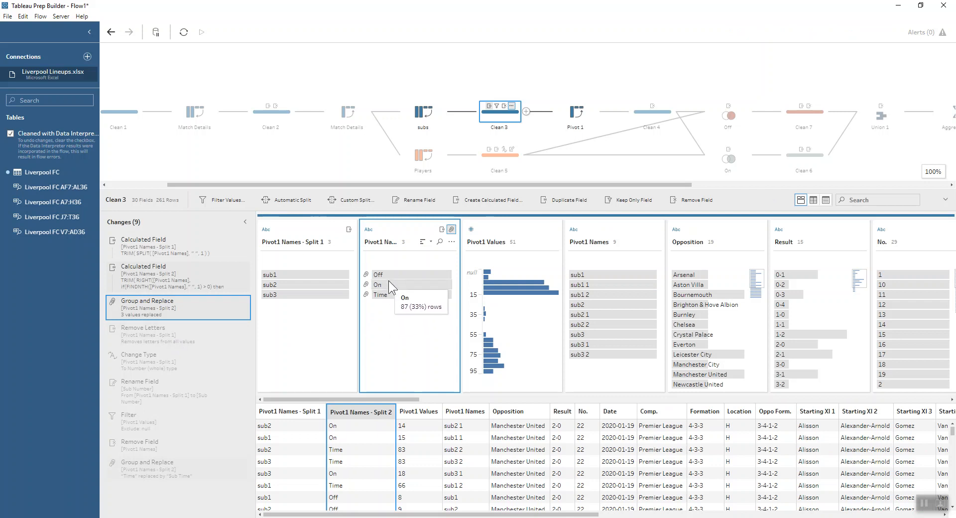
double_click(390, 286)
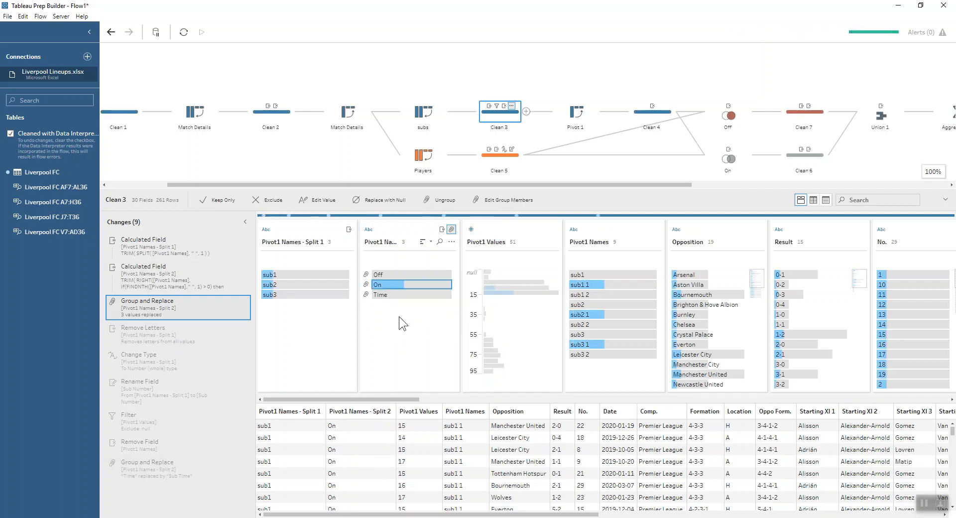
click(393, 283)
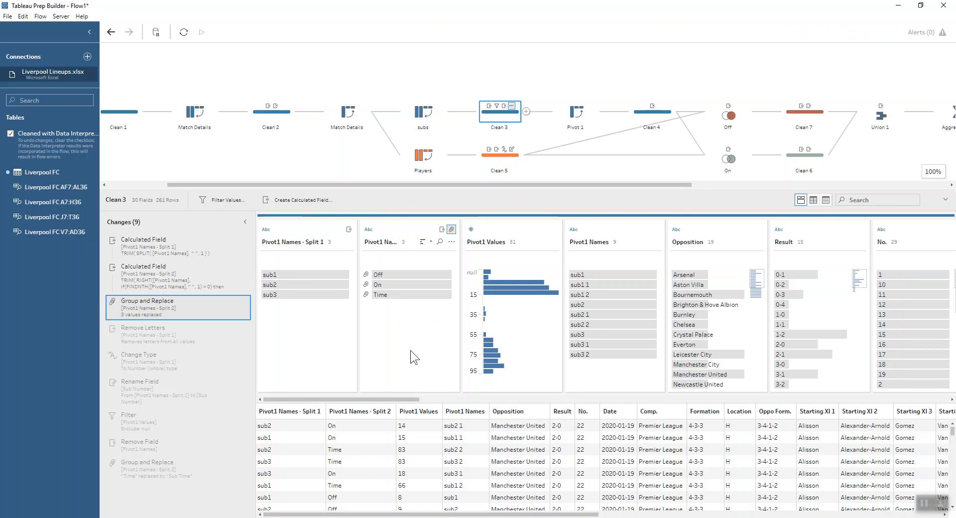
Inspect the cleaning options for Pivot1 Names - Split 1 and review Clean 3's Sub Number rename and Pivot1 Names removal.
mouse_move(276, 276)
click(349, 241)
mouse_move(383, 276)
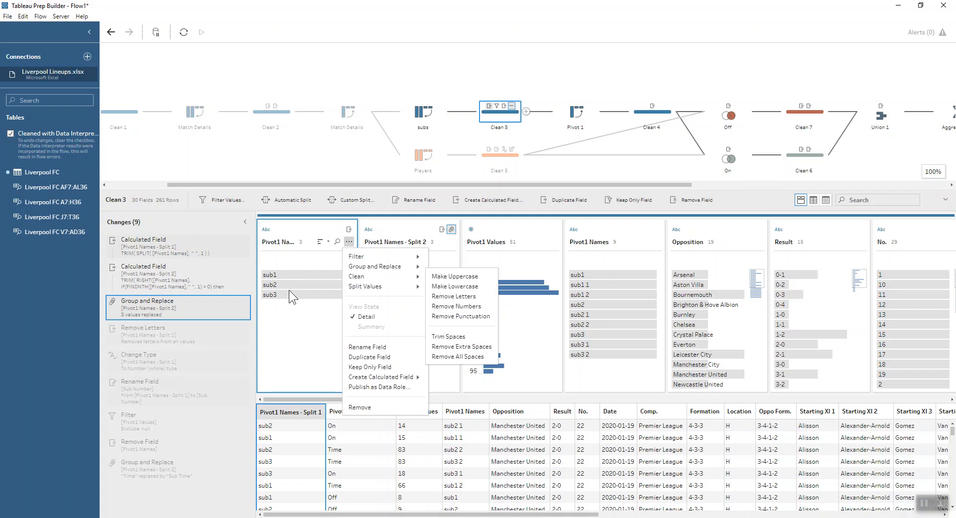
click(294, 325)
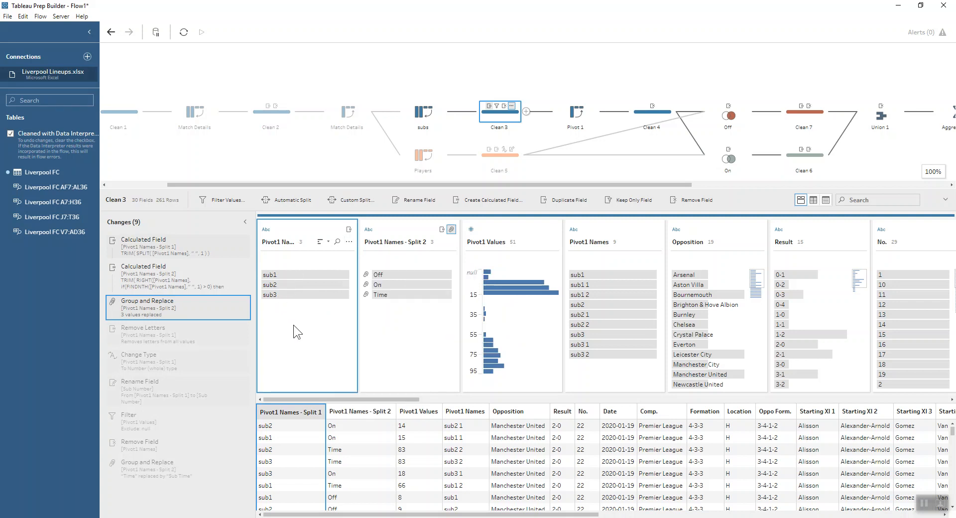
click(173, 395)
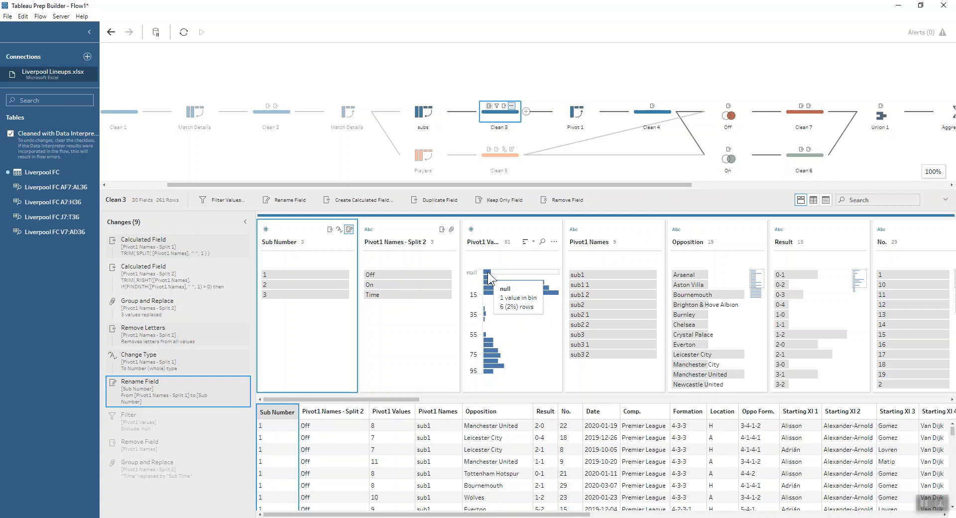
click(148, 438)
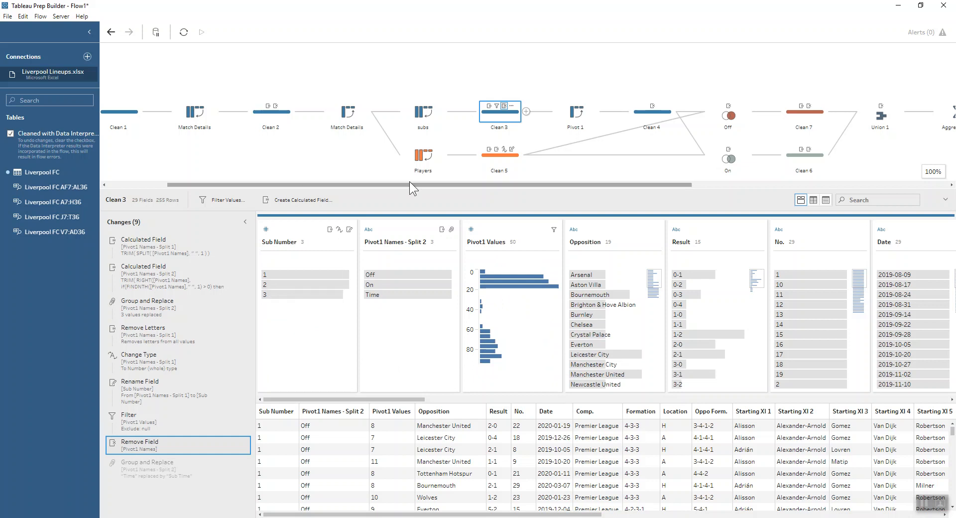
Examine Pivot 1's rows-to-columns settings and Clean 4's full list of removed fields.
click(577, 112)
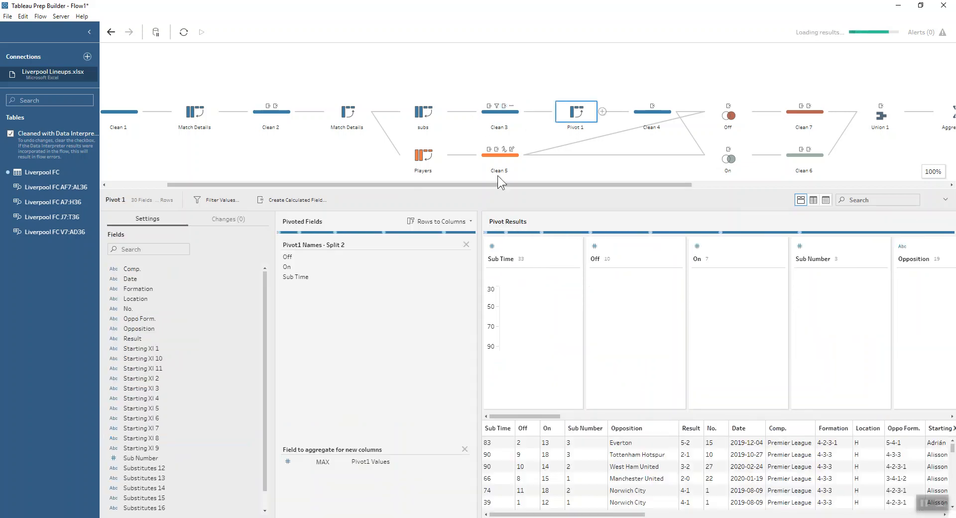
click(647, 106)
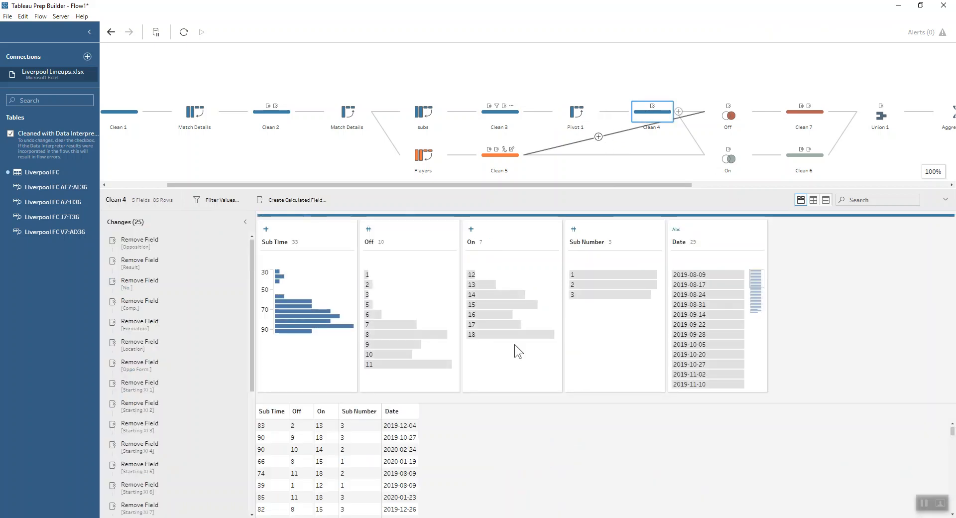
scroll(173, 436, down, 5)
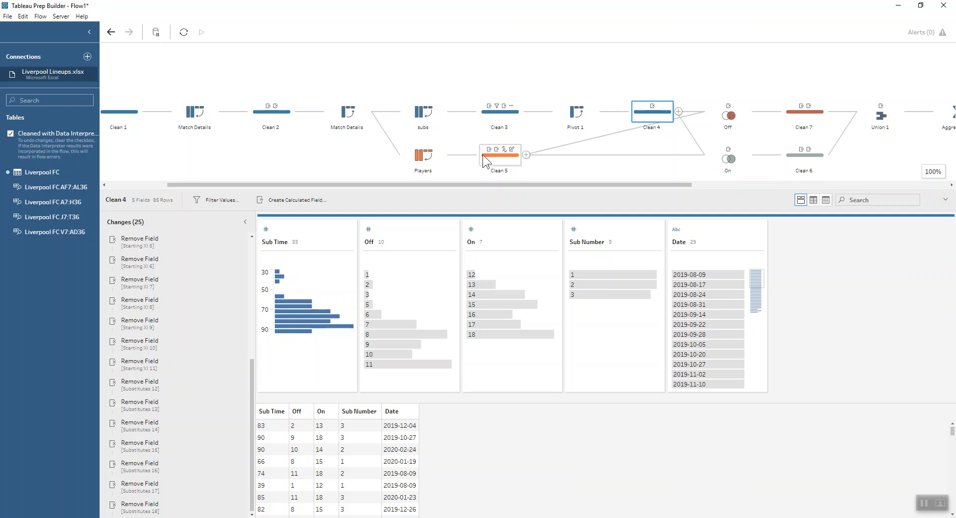
Try the Off join as an inner join to check its excluded rows, and restore the right join.
click(740, 112)
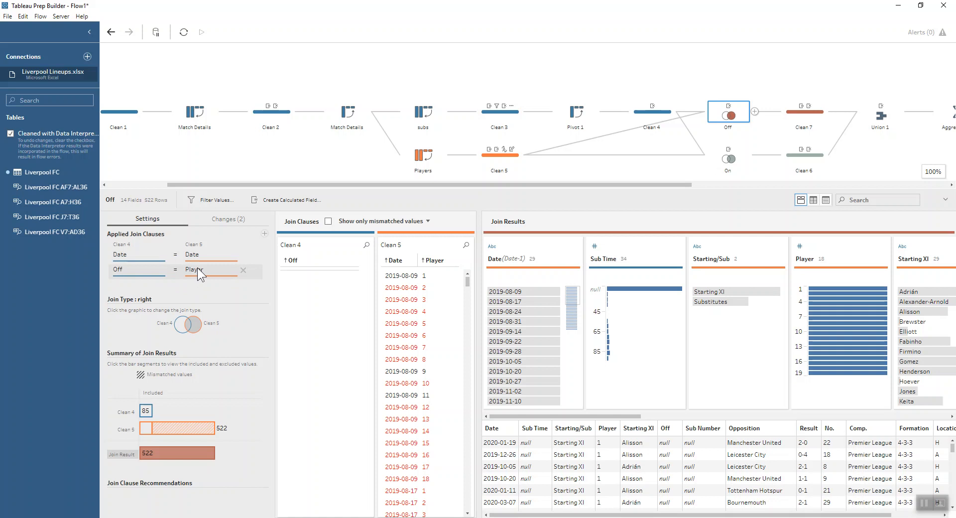
click(188, 327)
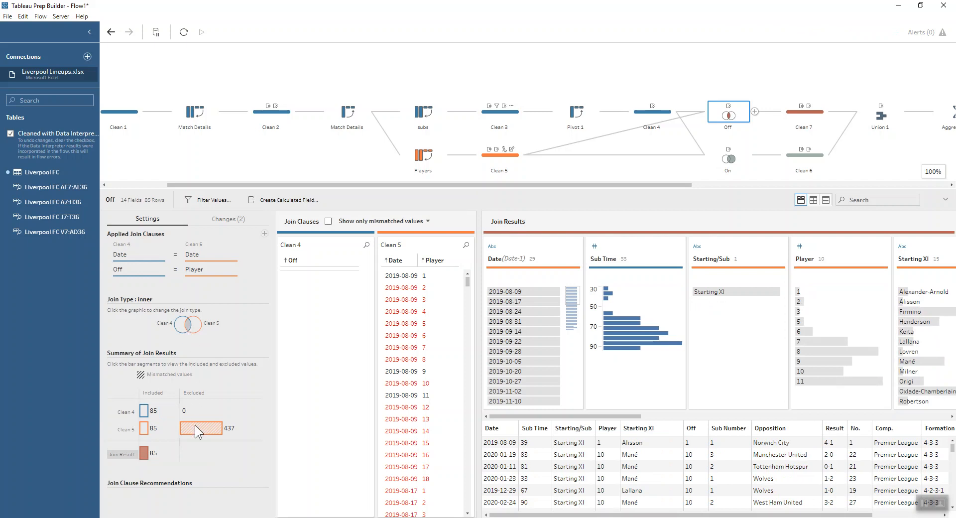
mouse_move(195, 429)
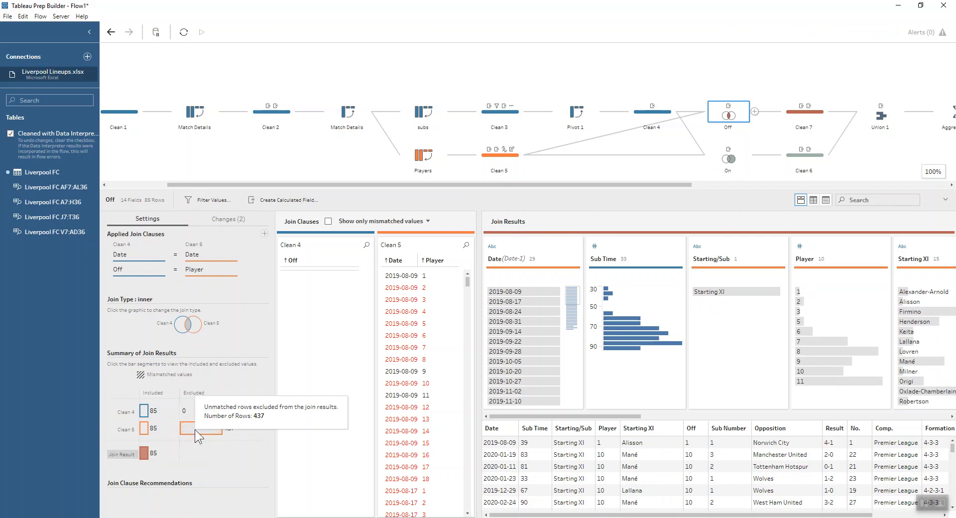
click(196, 327)
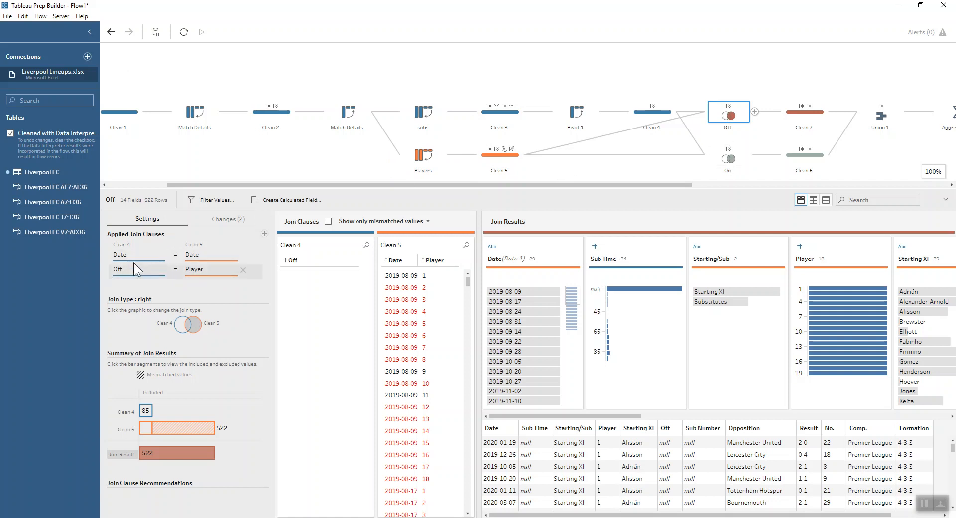
Compare the join clauses and join type of the On join with those of the Off join.
click(740, 157)
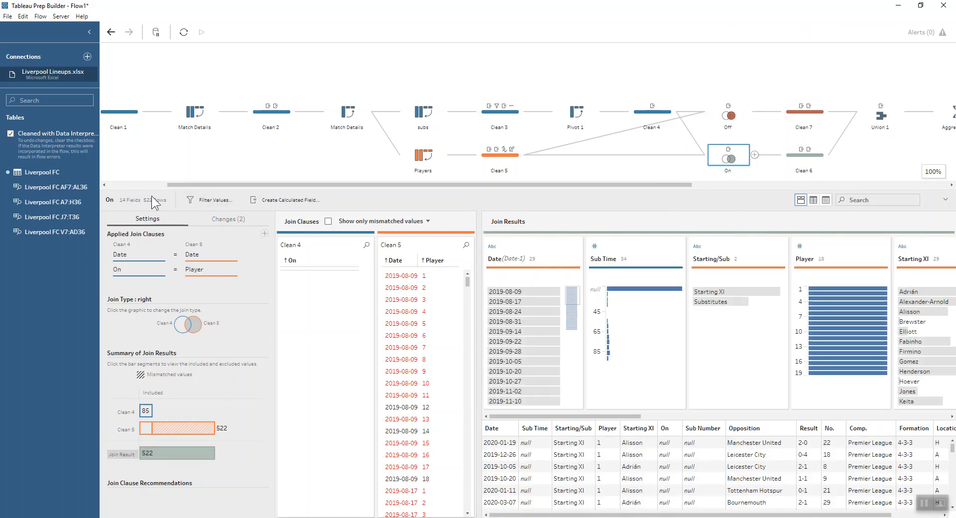
click(732, 117)
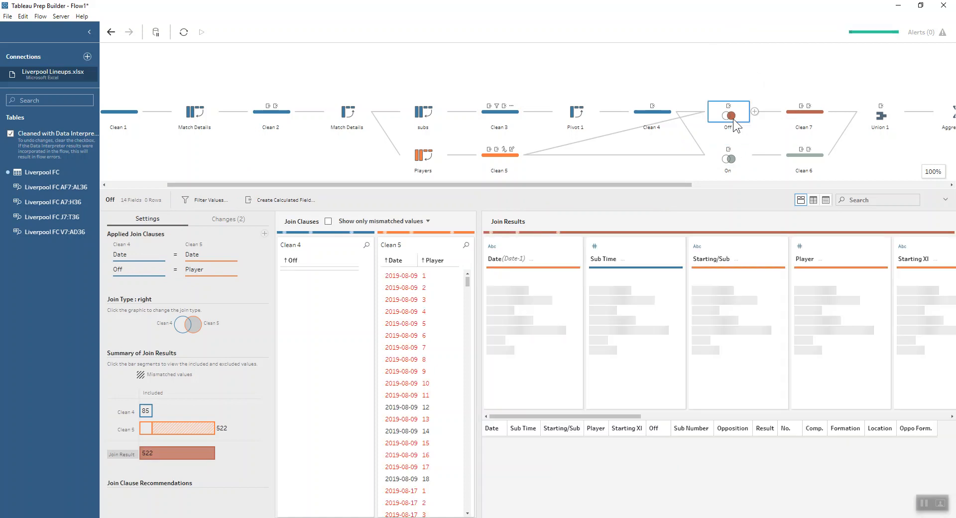
click(731, 155)
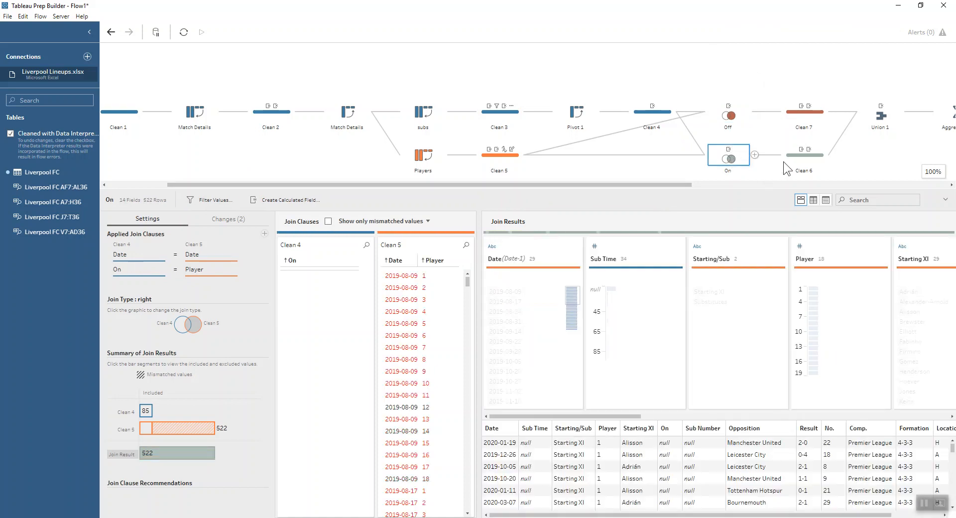
Examine the On/Off calculated field's formula in Clean 6 and the matching changes in Clean 7.
click(789, 158)
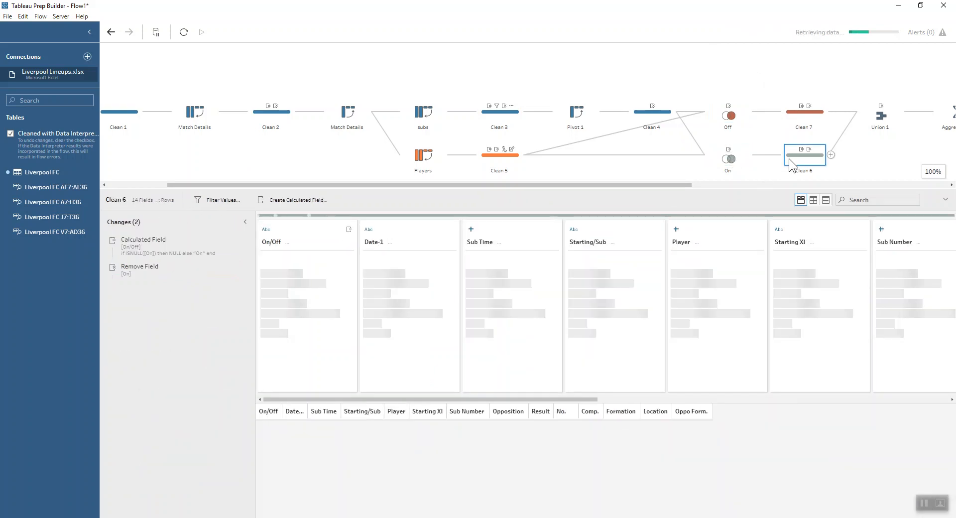
double_click(124, 244)
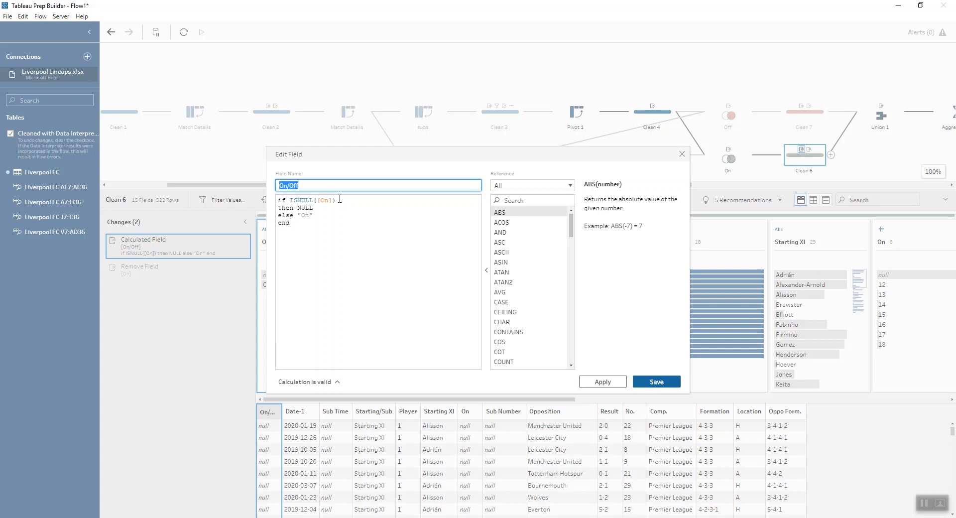
click(681, 153)
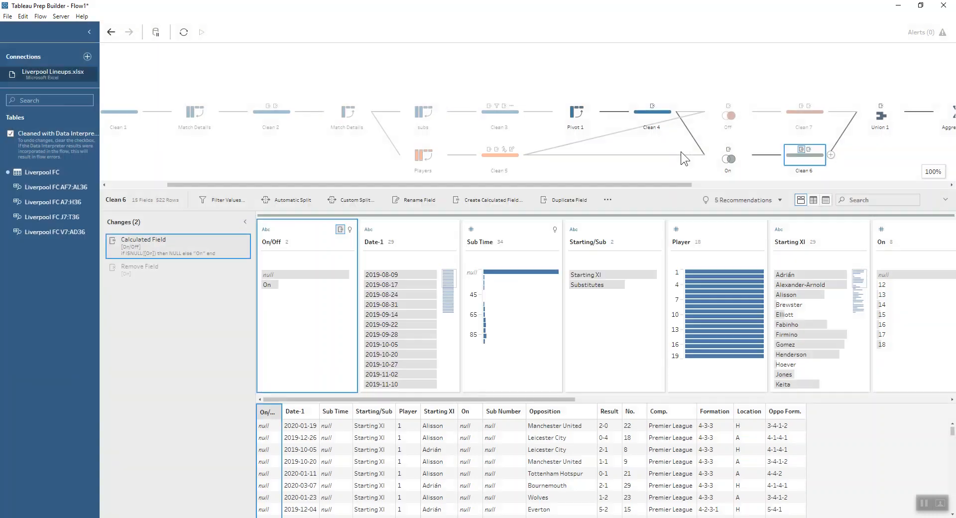
click(790, 115)
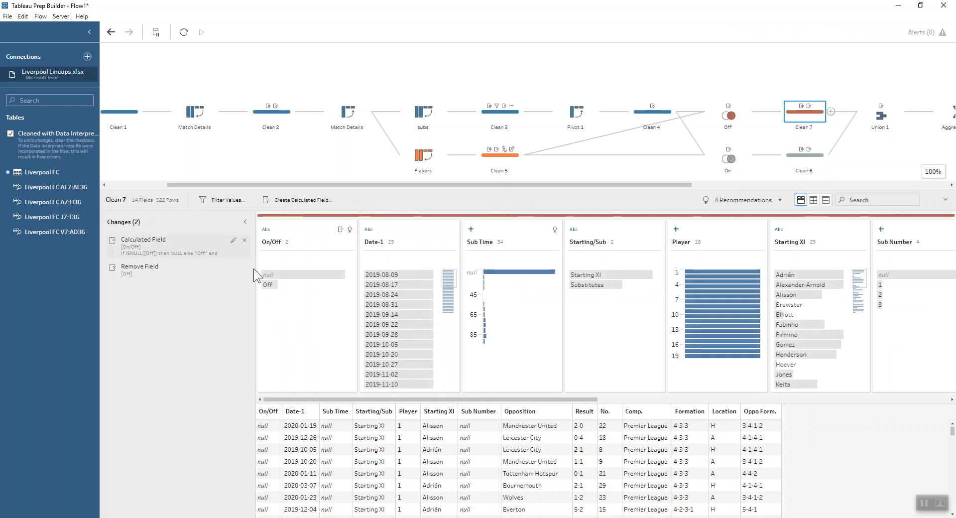
mouse_move(273, 288)
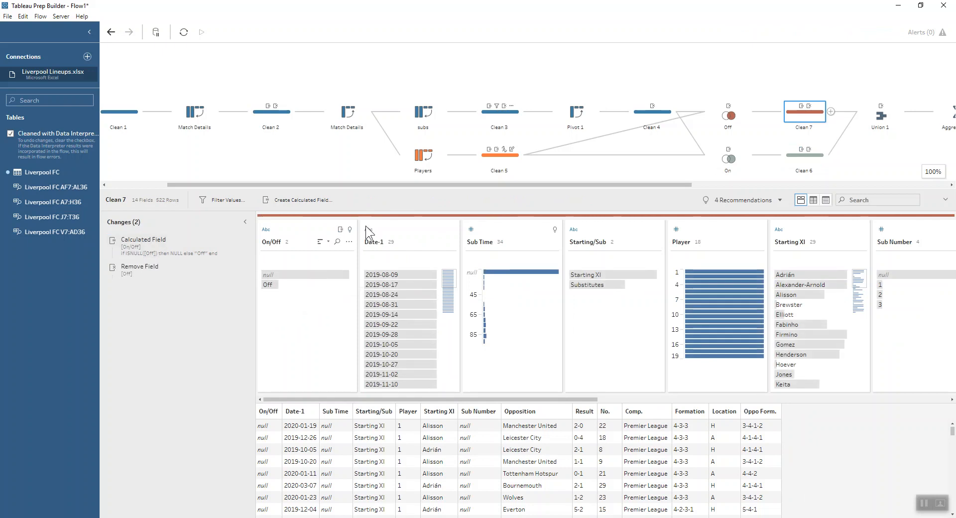
Inspect Union 1's inputs and results and the grouped and aggregated fields of Aggregate 1.
drag(389, 184, 405, 184)
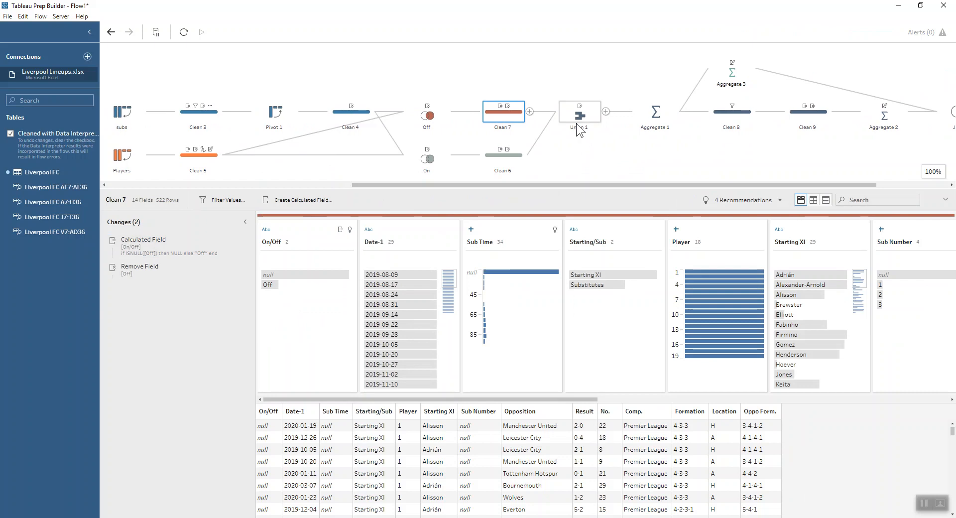
click(575, 113)
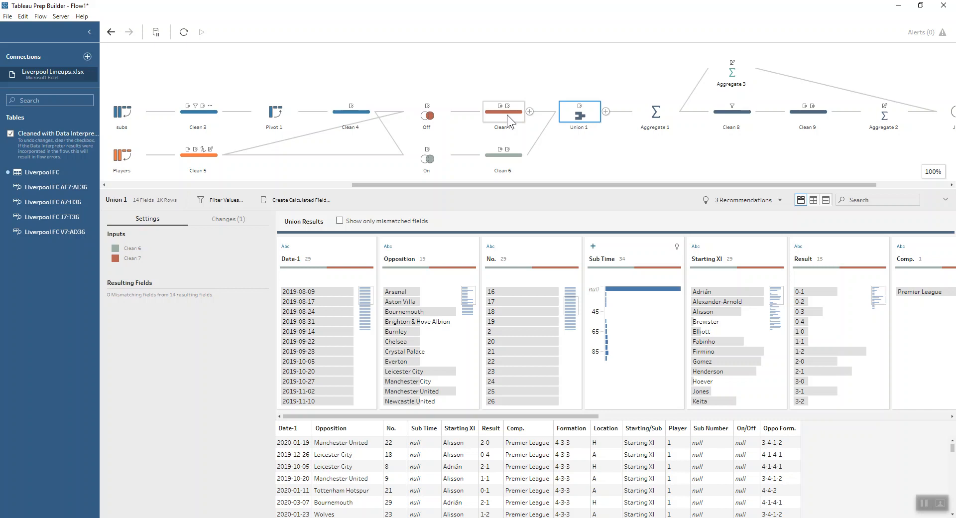
click(642, 116)
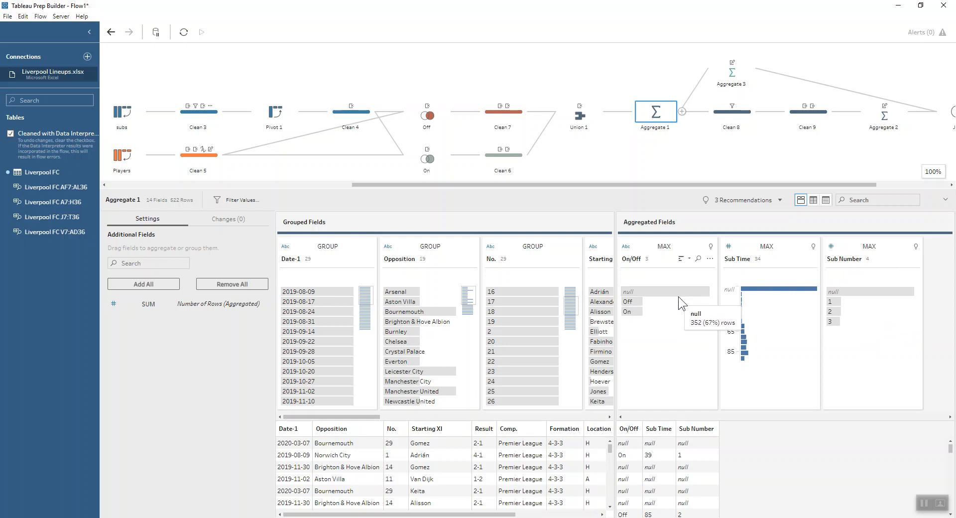
Compare the row counts of Clean 7, Clean 4, Aggregate 1 and Clean 5.
click(500, 115)
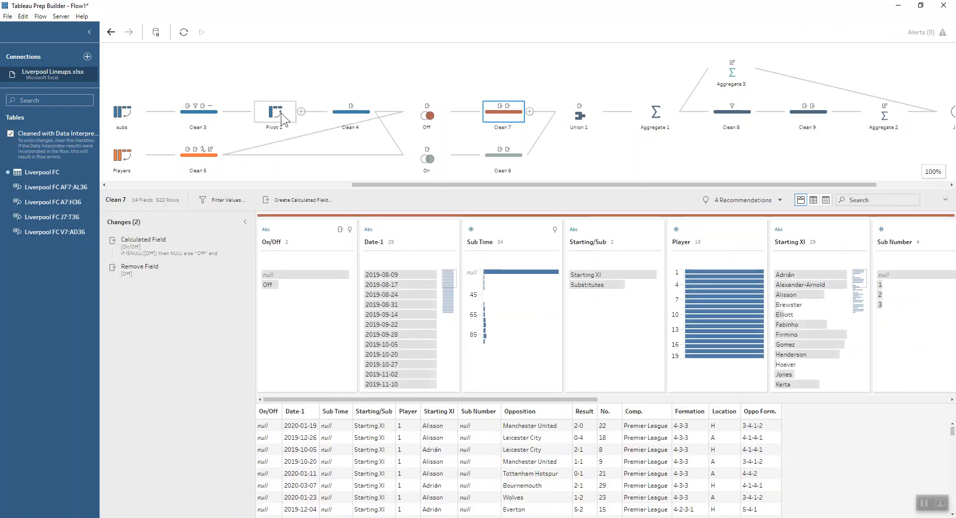
click(334, 113)
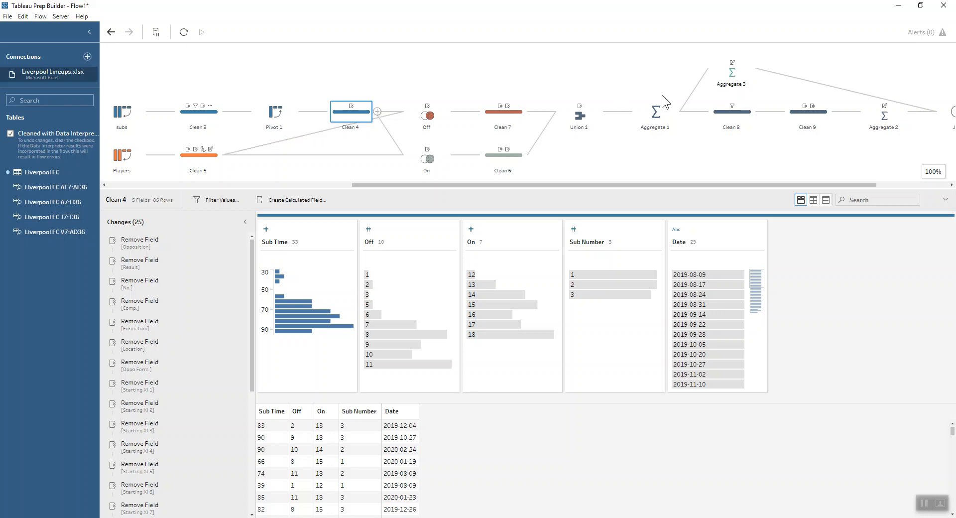
click(662, 112)
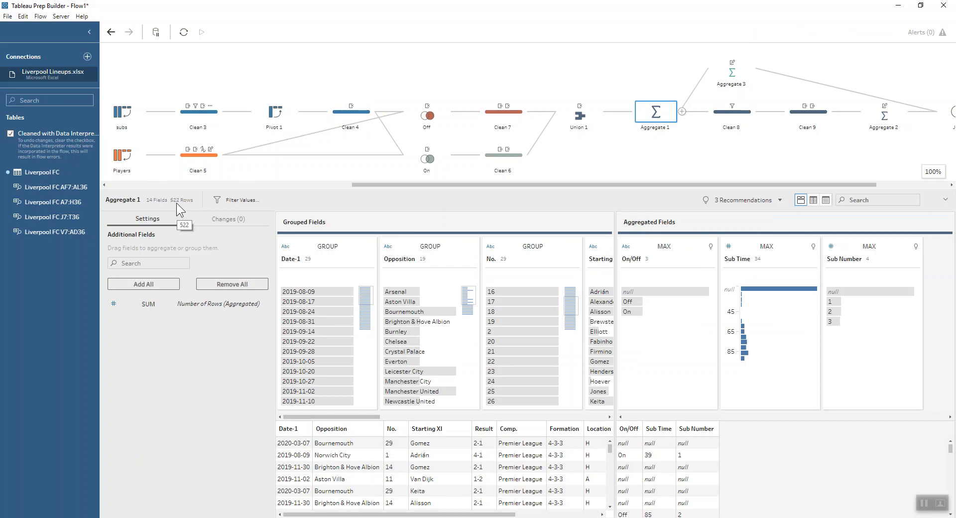
click(184, 162)
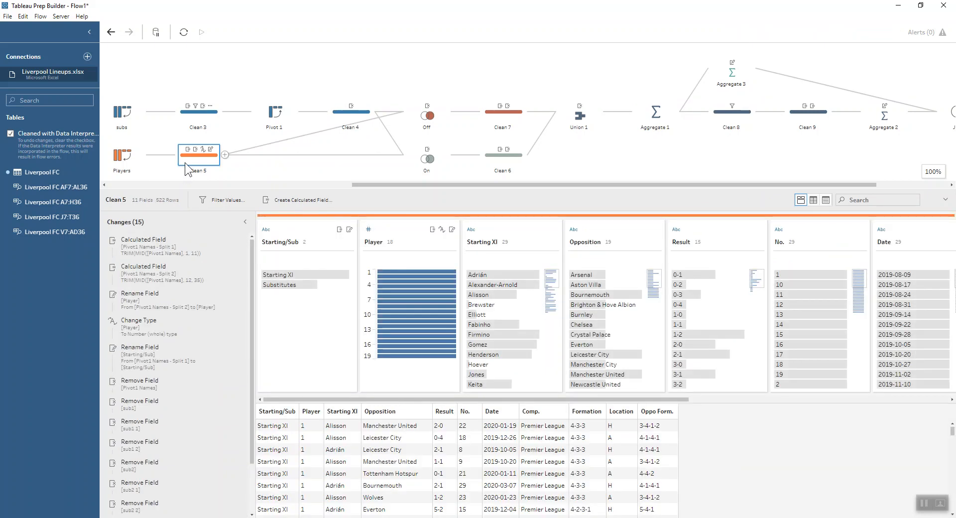
Review the grouped and aggregated fields of Aggregate 1 and the configuration of the Aggregate 3 branch.
click(659, 117)
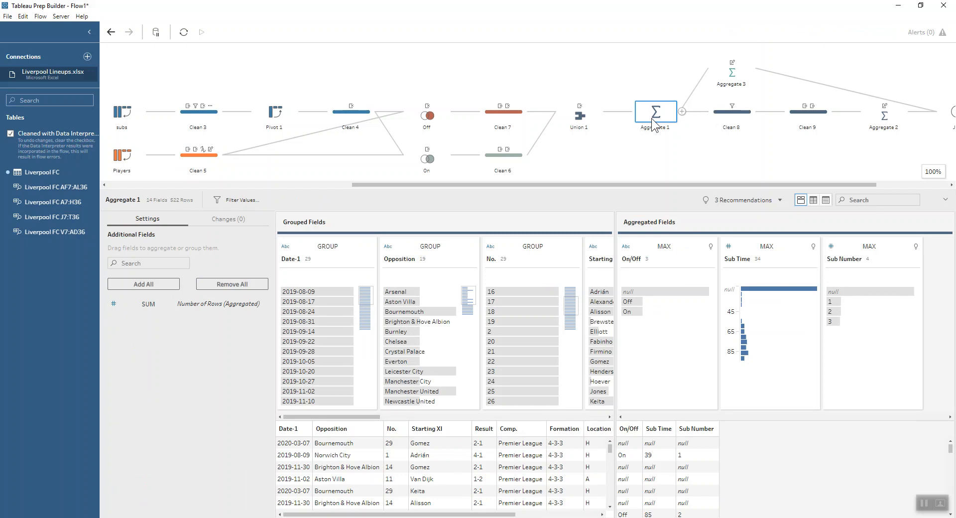
drag(674, 185, 754, 183)
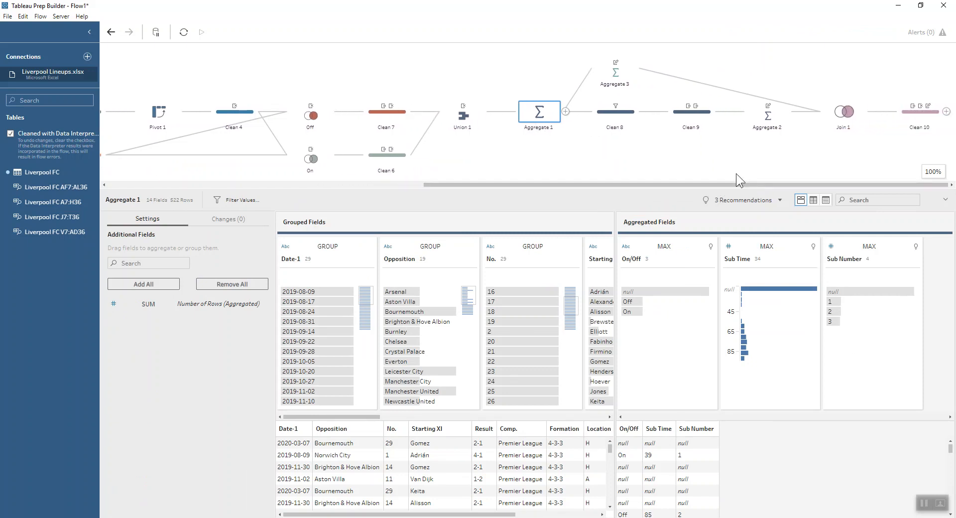
click(619, 69)
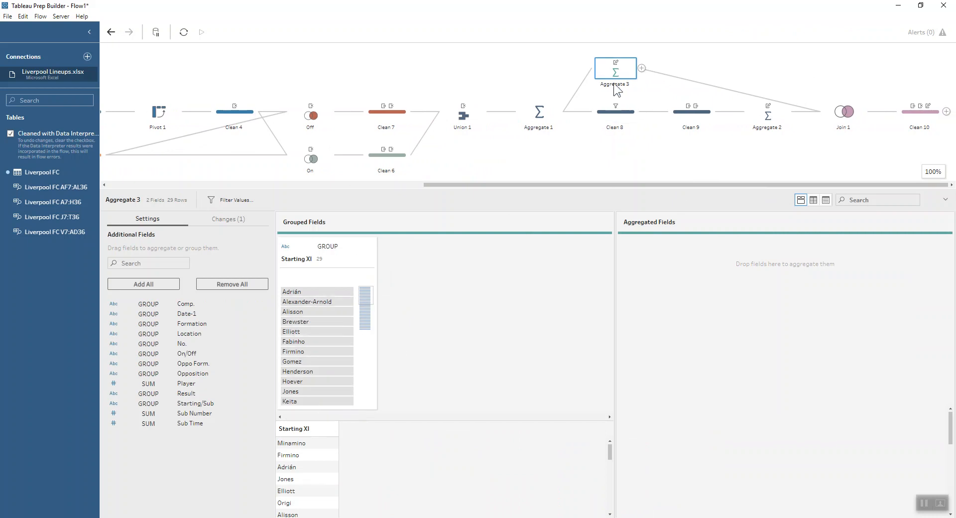
Add a new Aggregate step after Aggregate 1, grouping by Starting XI and summing Number of Rows (Aggregated).
click(565, 112)
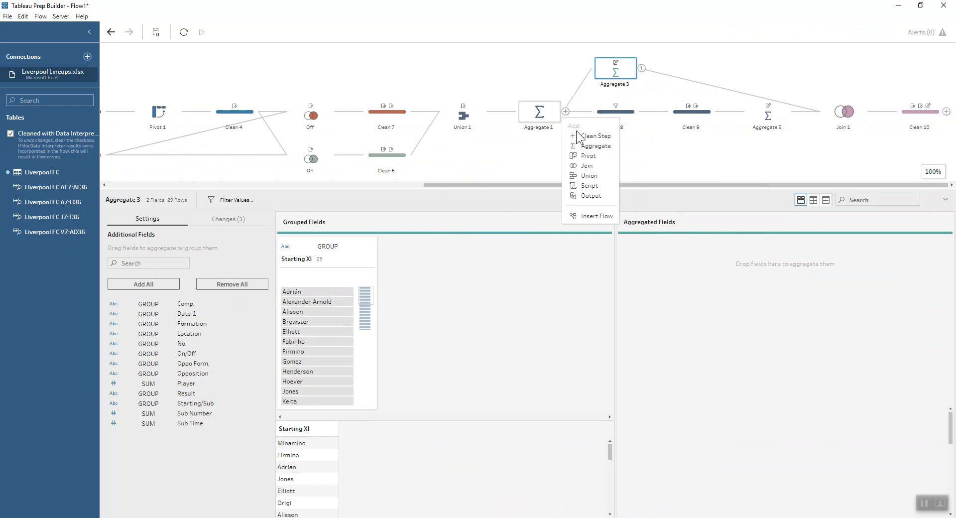
click(582, 146)
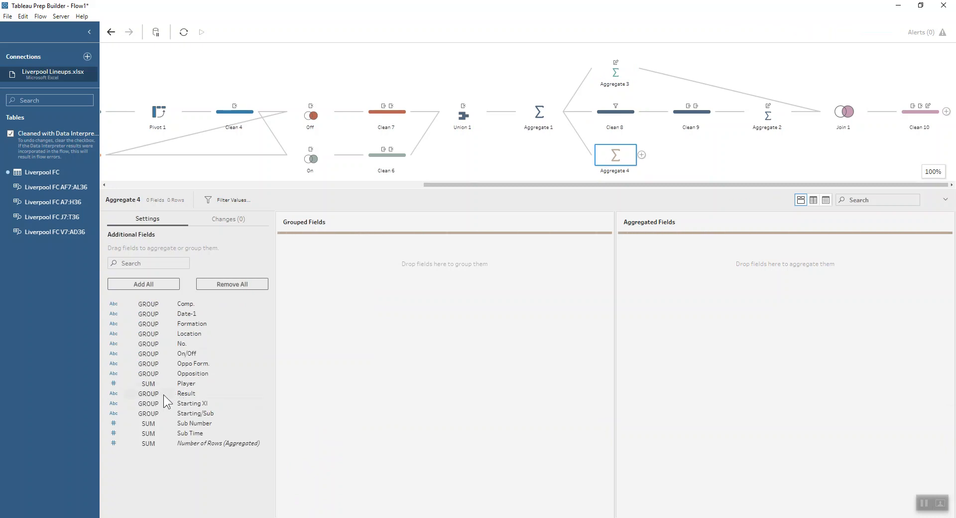
double_click(176, 404)
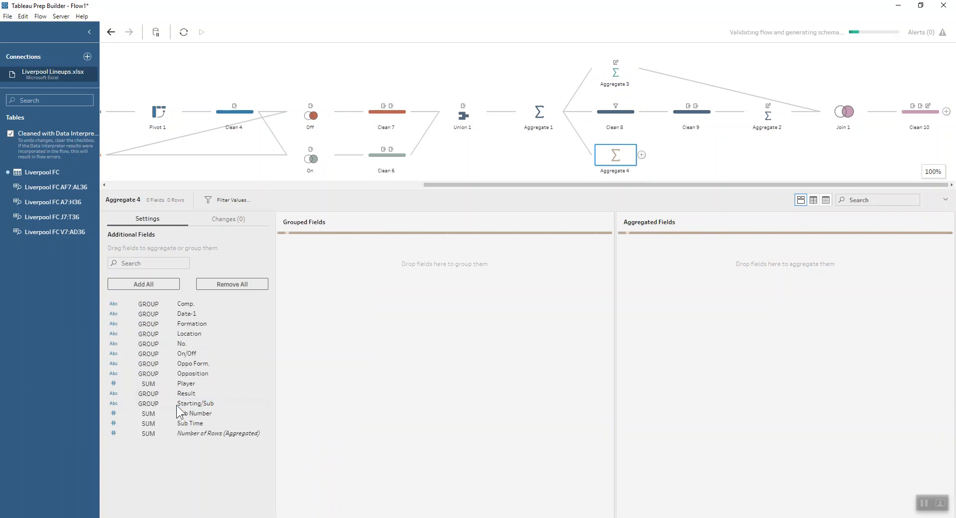
double_click(202, 433)
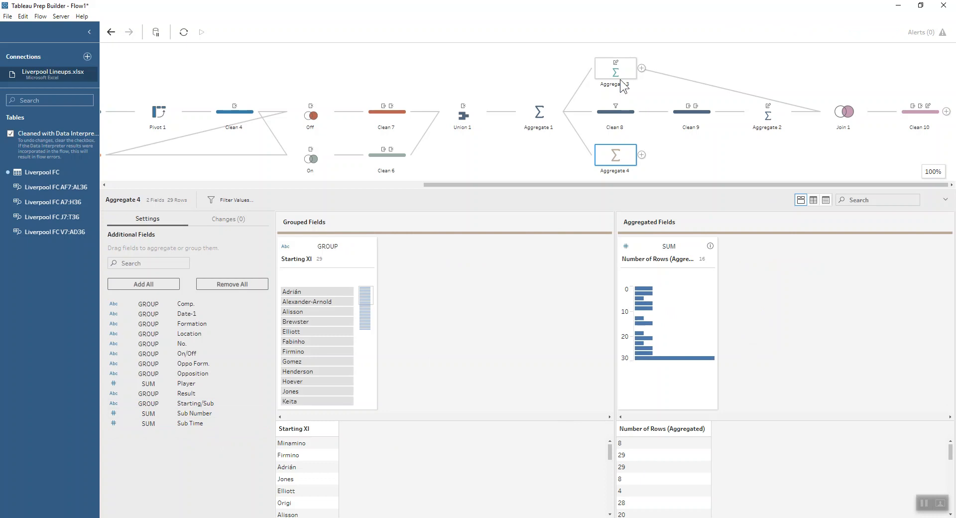
Add a Clean step after Aggregate 3 to view its output, and check the changes recorded in Aggregate 3.
click(642, 68)
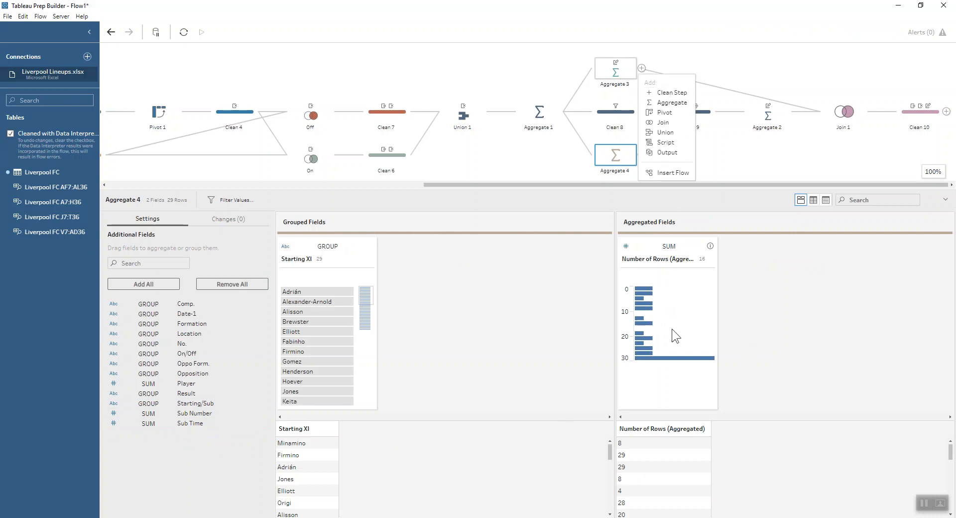
click(665, 92)
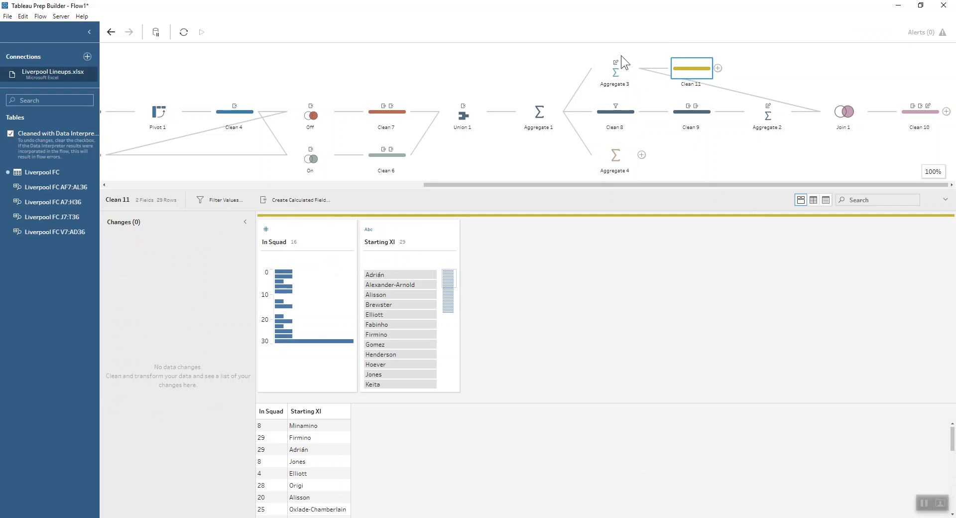
click(619, 71)
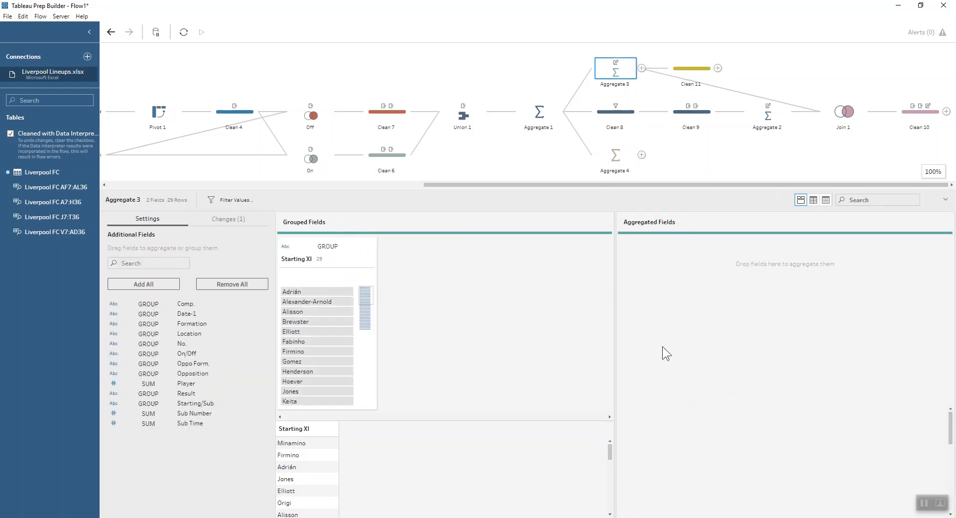
click(225, 220)
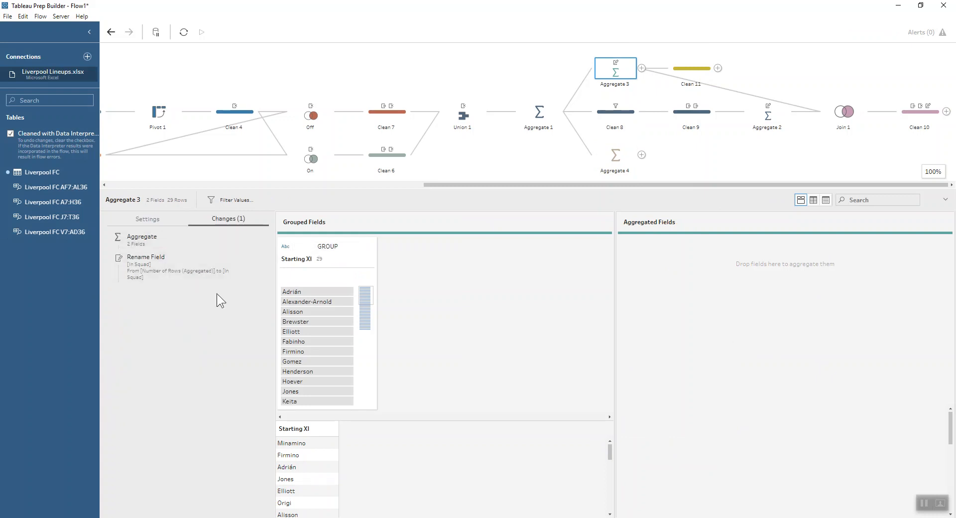
Delete the Clean 11 and Aggregate 4 steps from the flow.
click(687, 70)
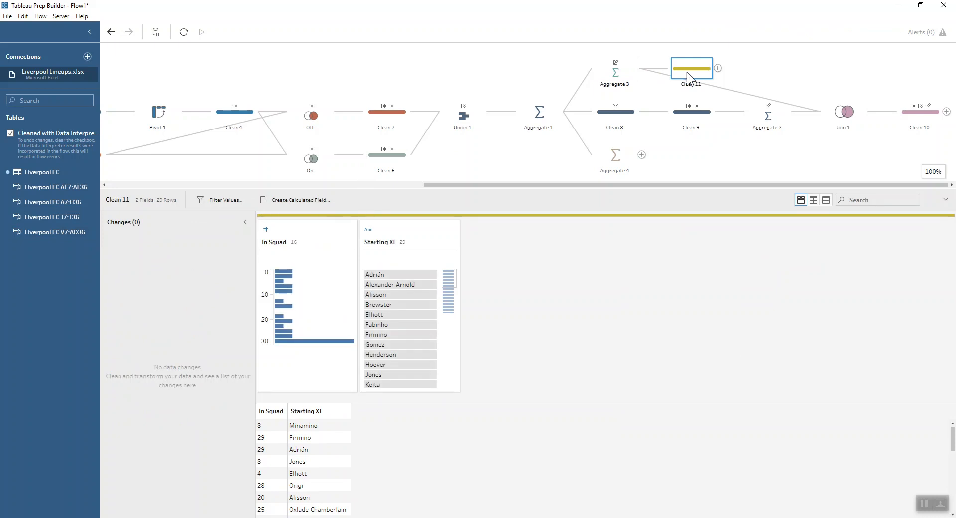
key(Delete)
click(620, 154)
key(Delete)
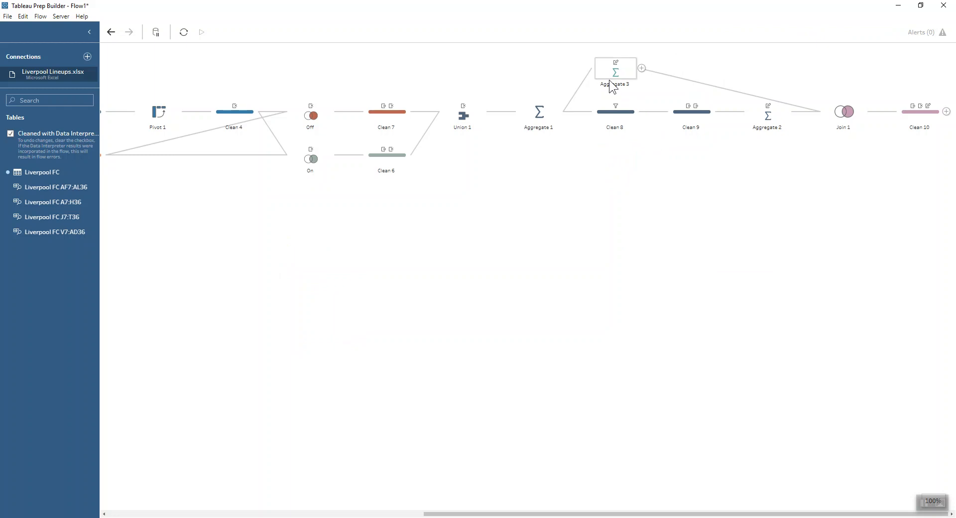
Examine the Clean 8 filter calculation based on Starting/Sub and On/Off, leaving it unedited.
click(614, 116)
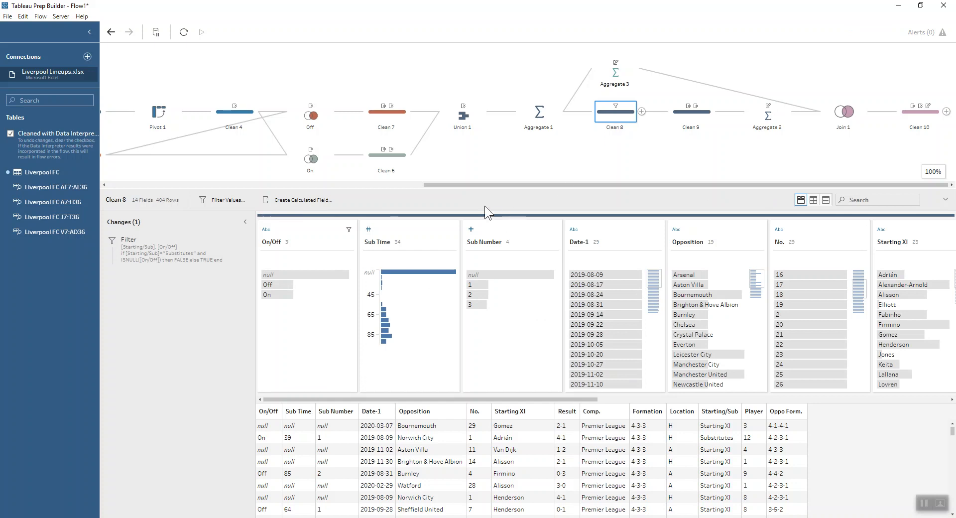
double_click(189, 256)
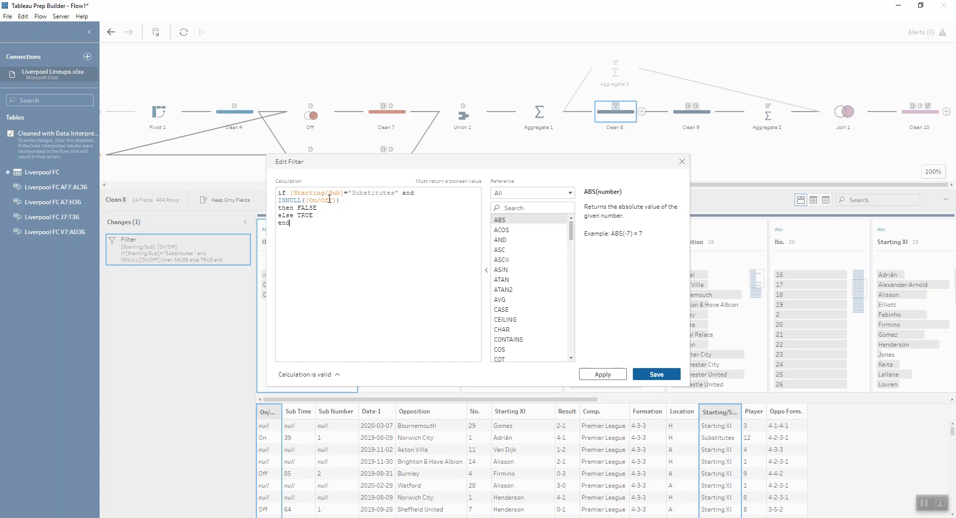
click(323, 206)
click(684, 161)
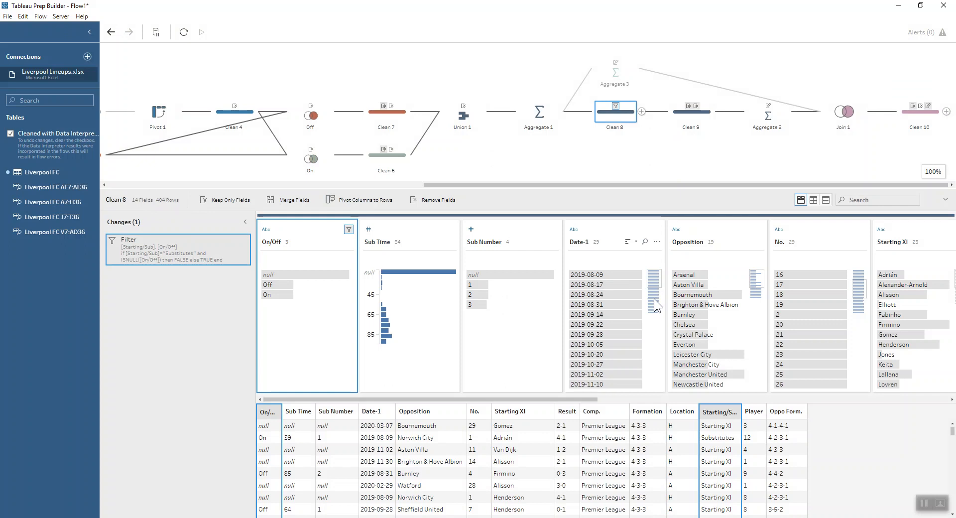
Examine the Play Time calculated field's formula in Clean 9 and the duplicate Play Time-1 field.
click(683, 120)
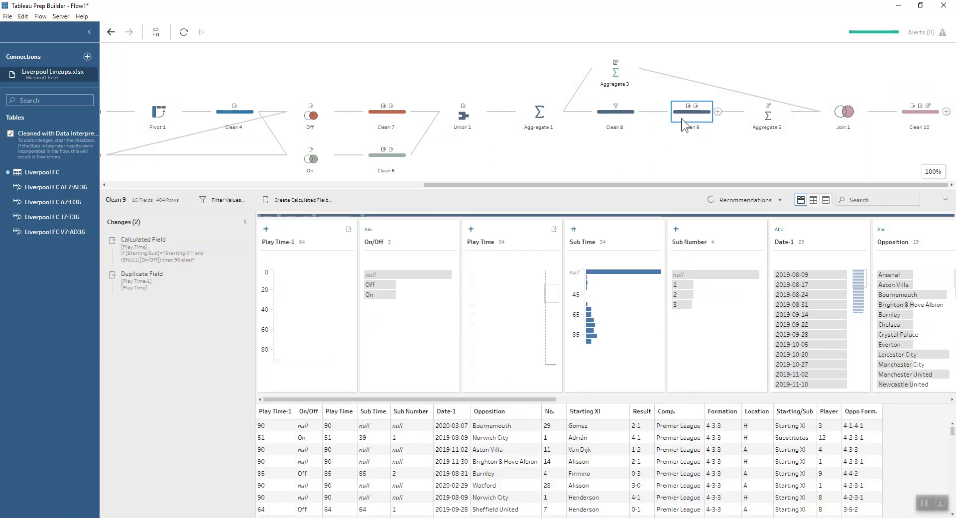
double_click(180, 246)
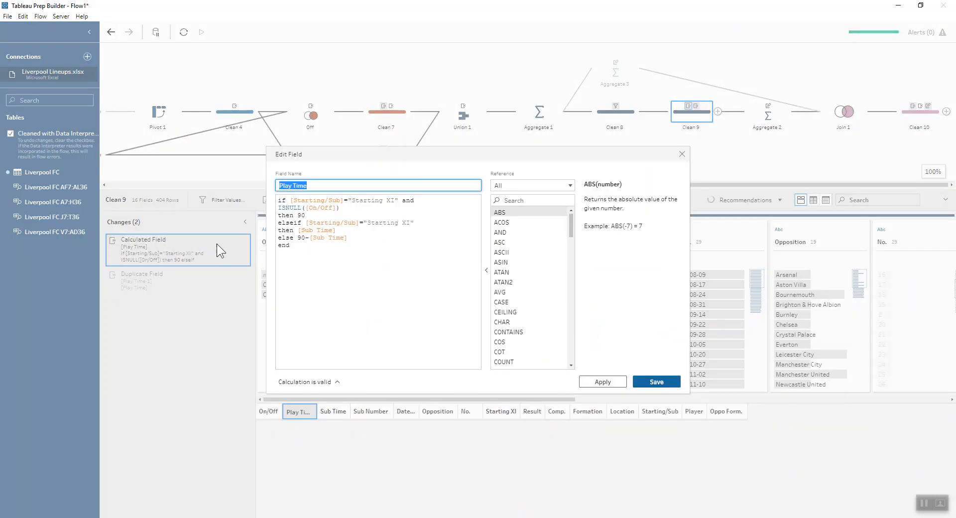
click(359, 202)
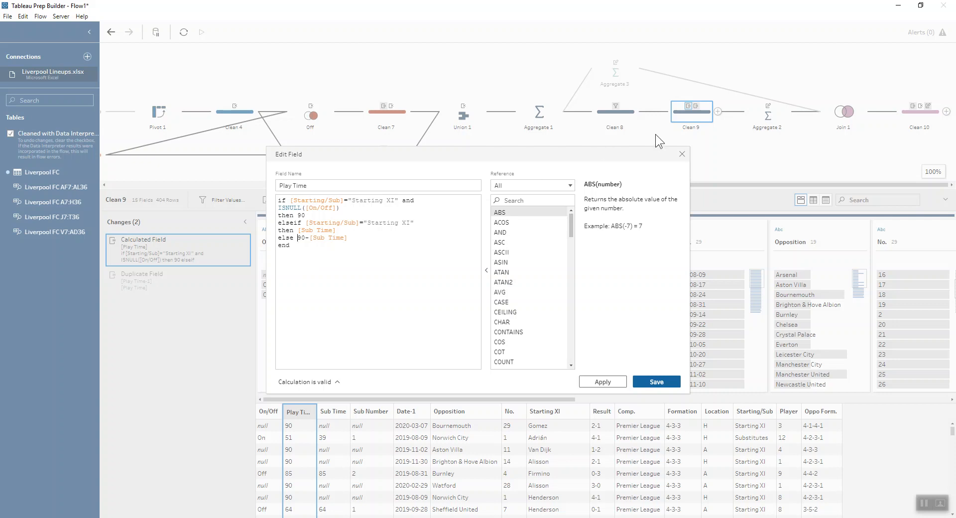
click(682, 155)
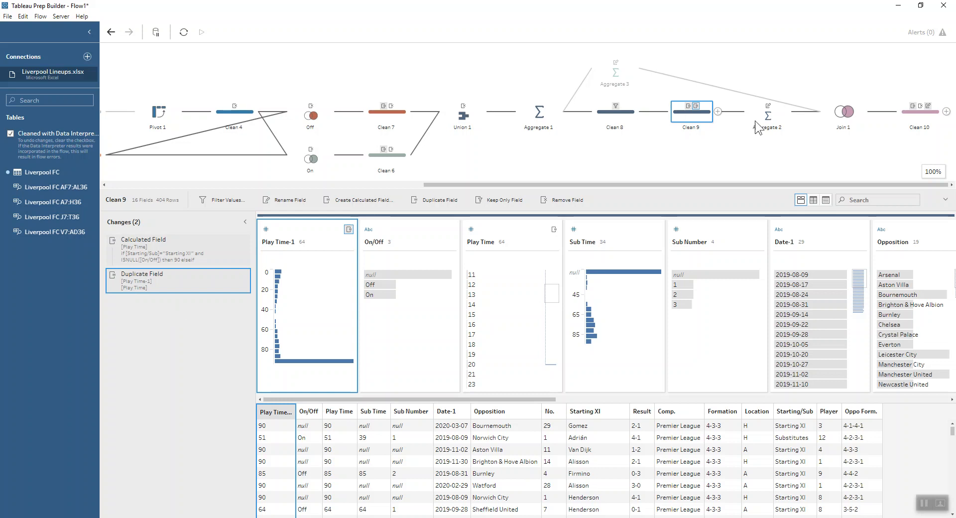
Inspect Aggregate 2 and Aggregate 3, and the clause, join type and results of Join 1 that combines them.
click(774, 119)
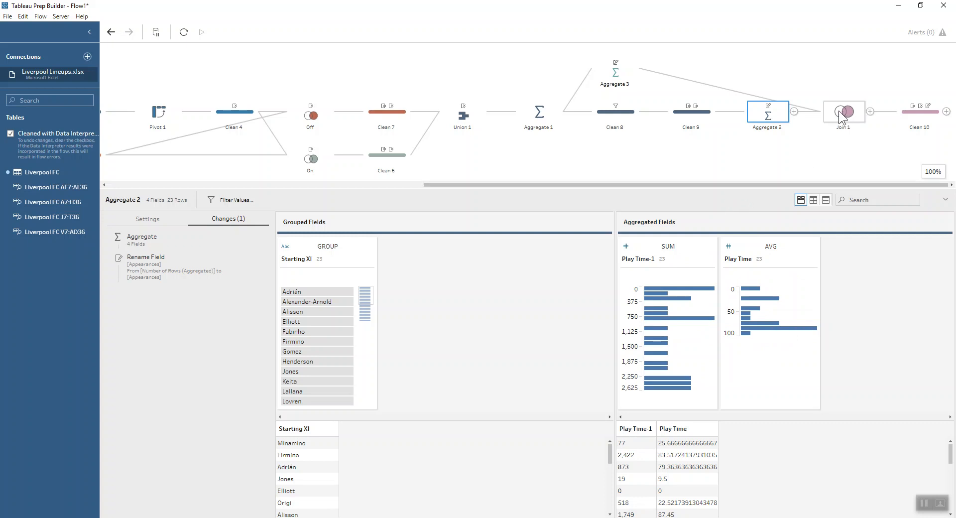
click(633, 67)
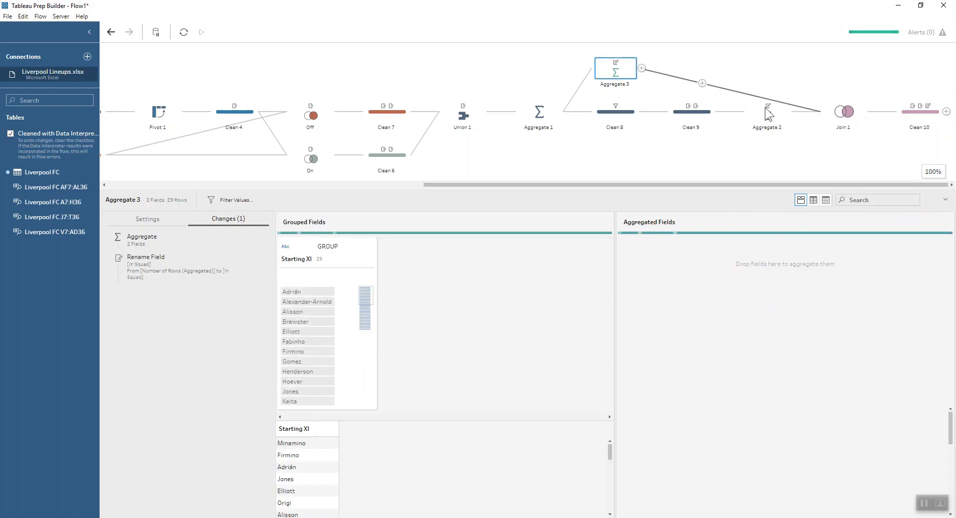
click(845, 110)
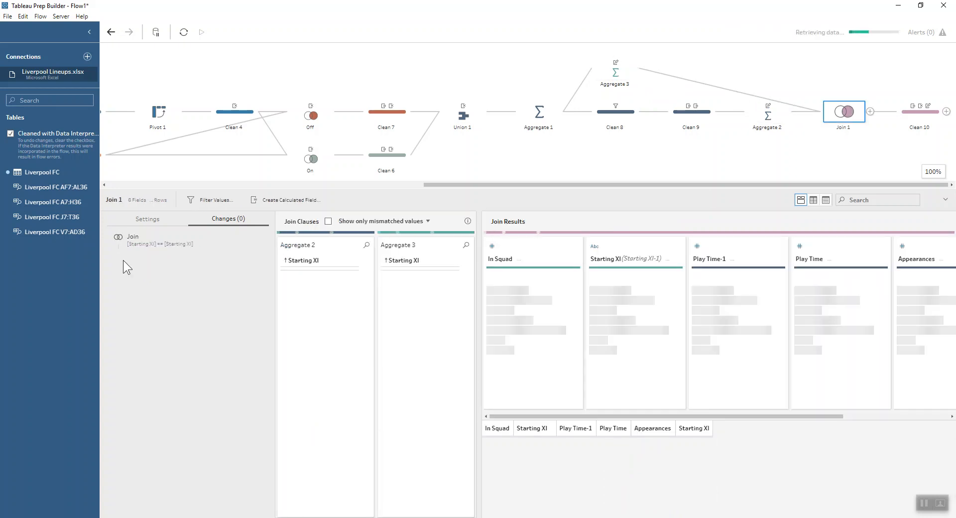
click(144, 219)
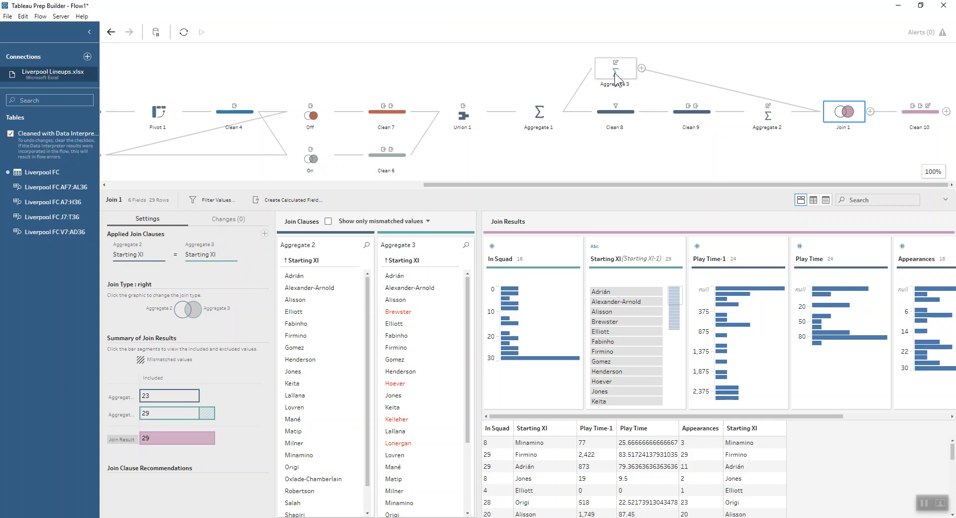
mouse_move(213, 411)
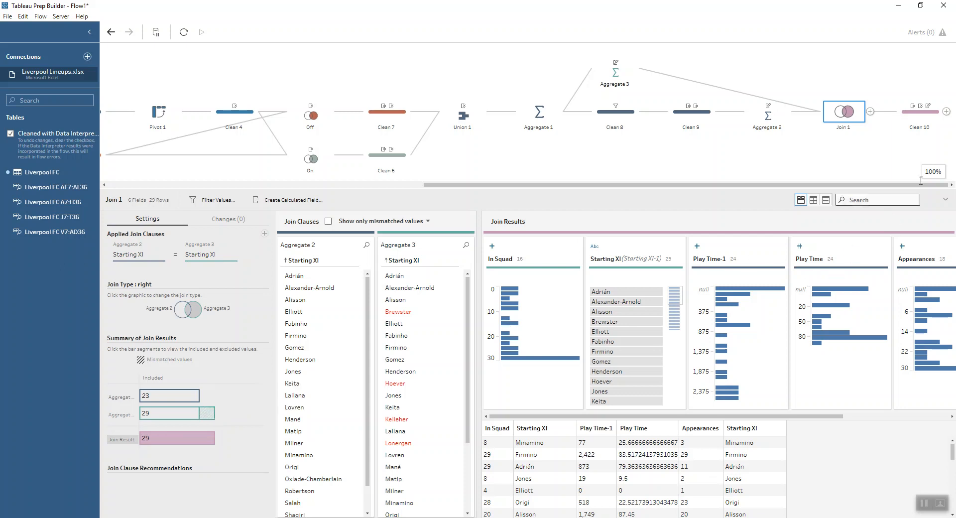
Review the changes in Clean 10 and check the Mins per Game field for nulls at the Mins Played calculation.
click(912, 121)
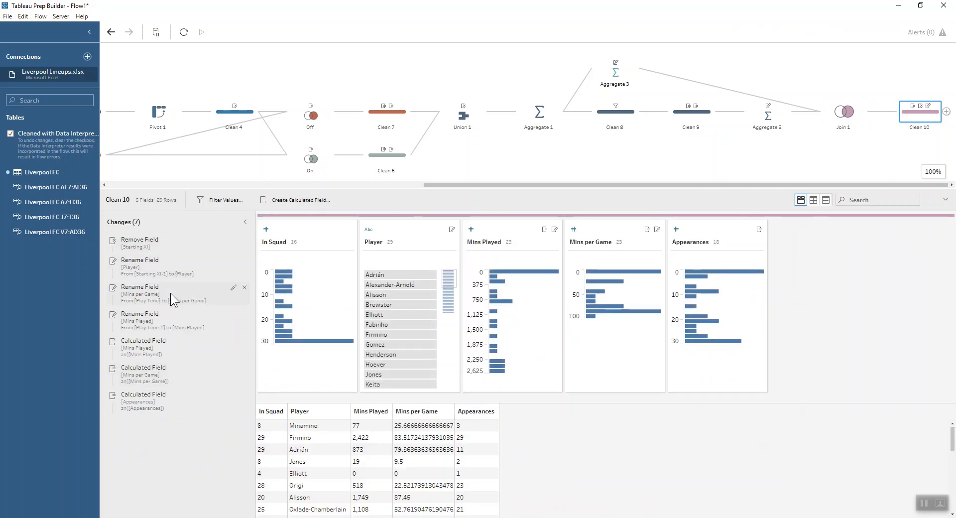
click(154, 340)
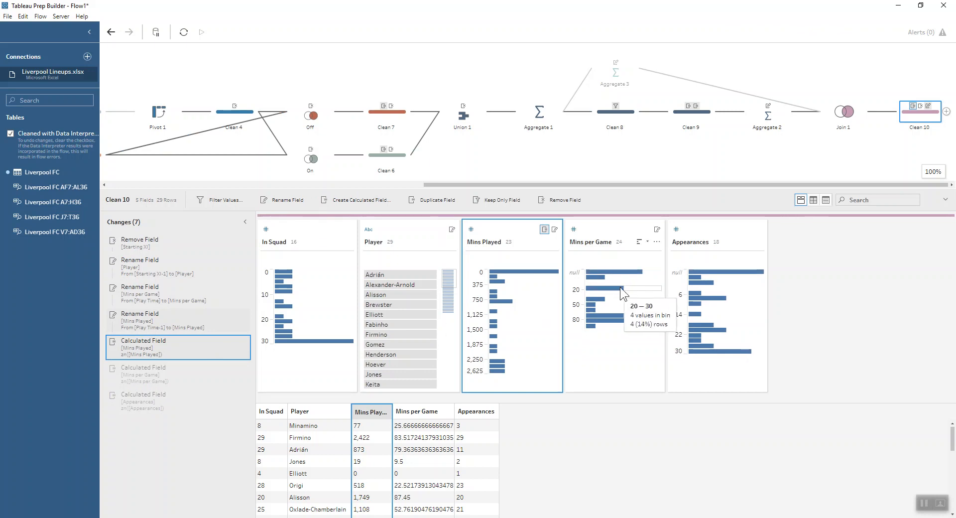
mouse_move(614, 271)
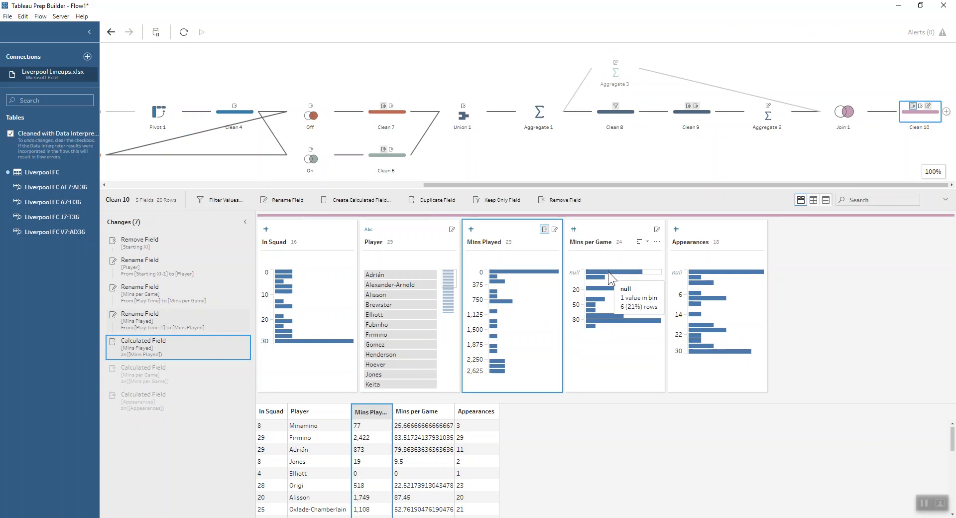
click(574, 230)
click(575, 230)
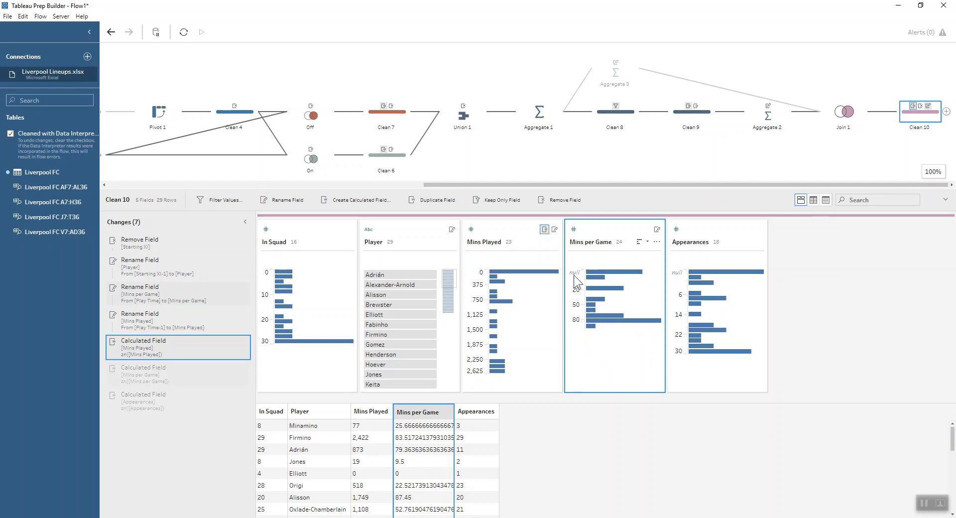
Examine the Mins Played calculated field's formula in Clean 10, and enlarge the data preview area beneath the flow.
click(145, 345)
double_click(144, 345)
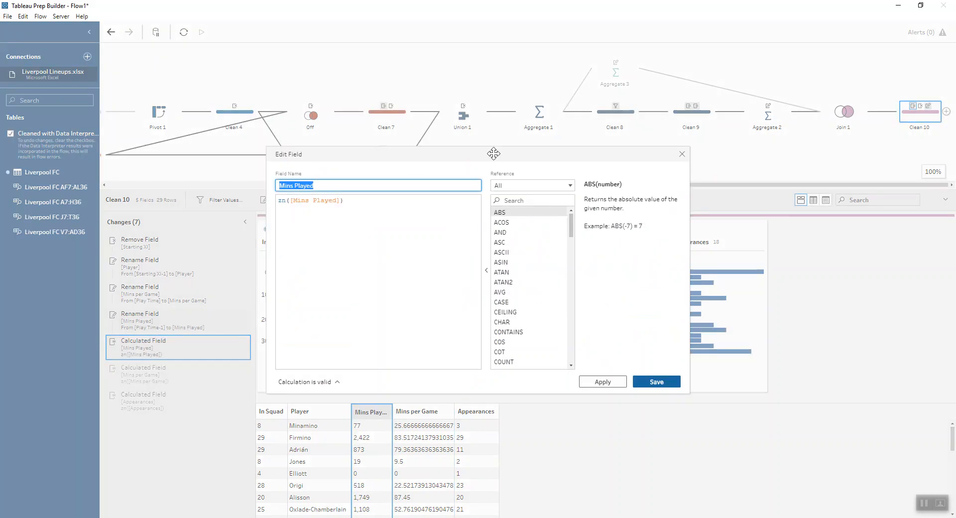
click(284, 199)
drag(284, 199, 355, 200)
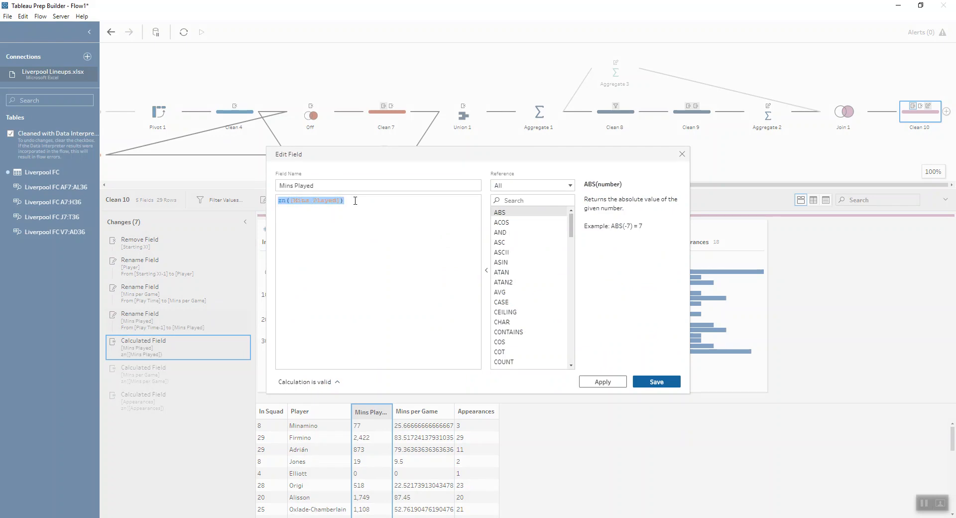
click(355, 200)
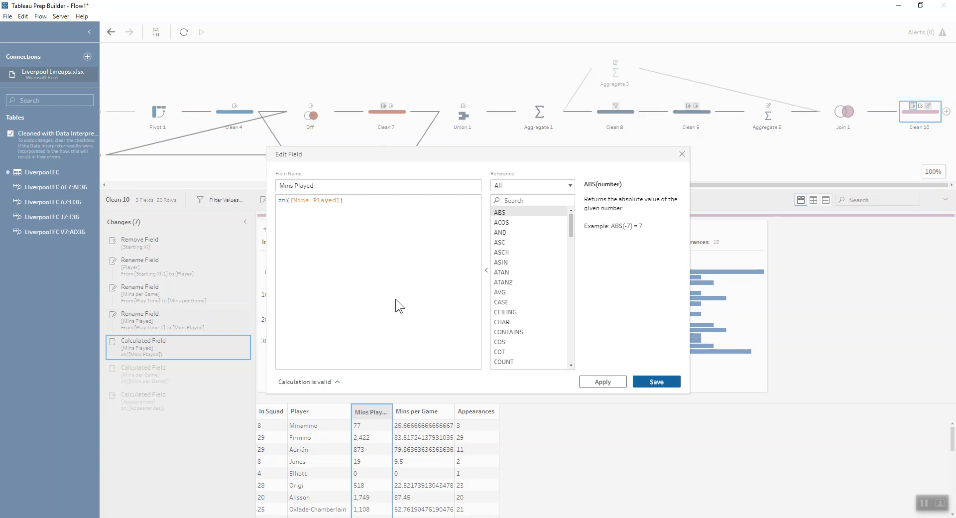
click(683, 154)
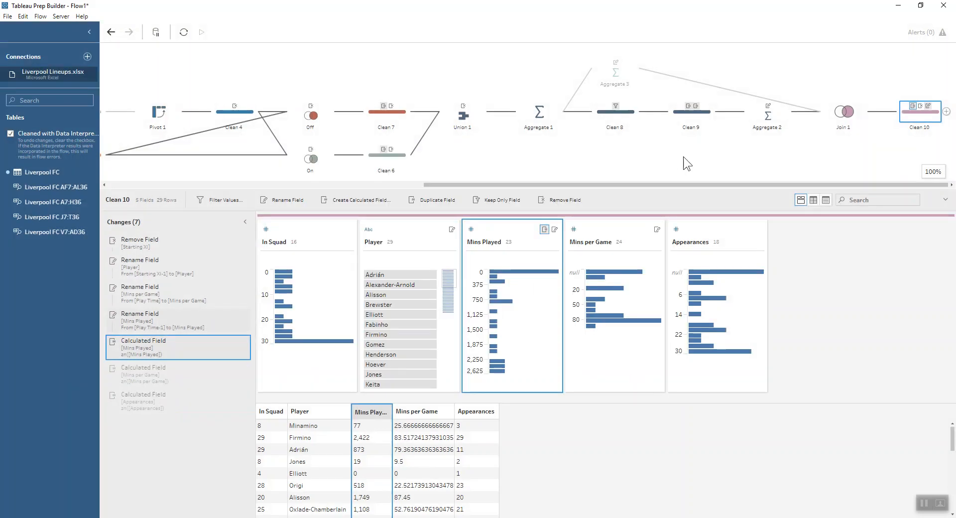
drag(664, 191, 664, 171)
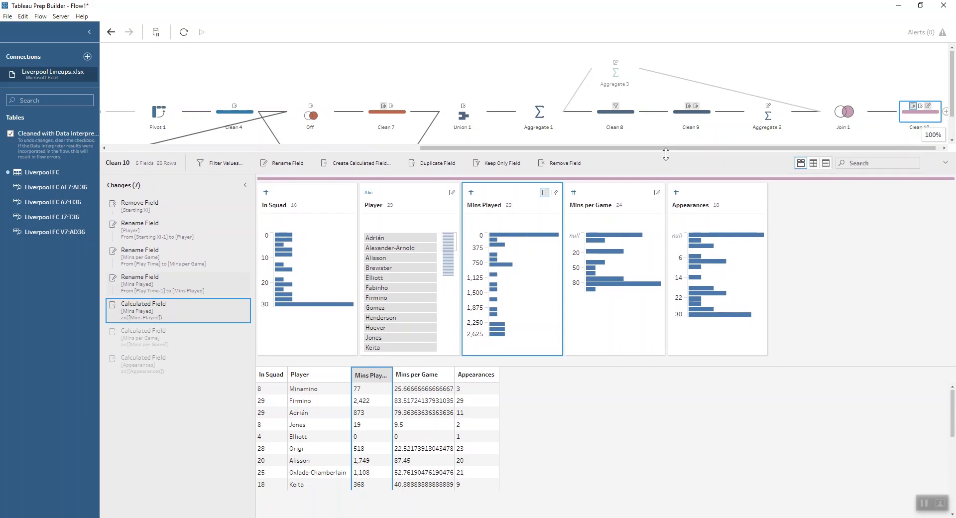